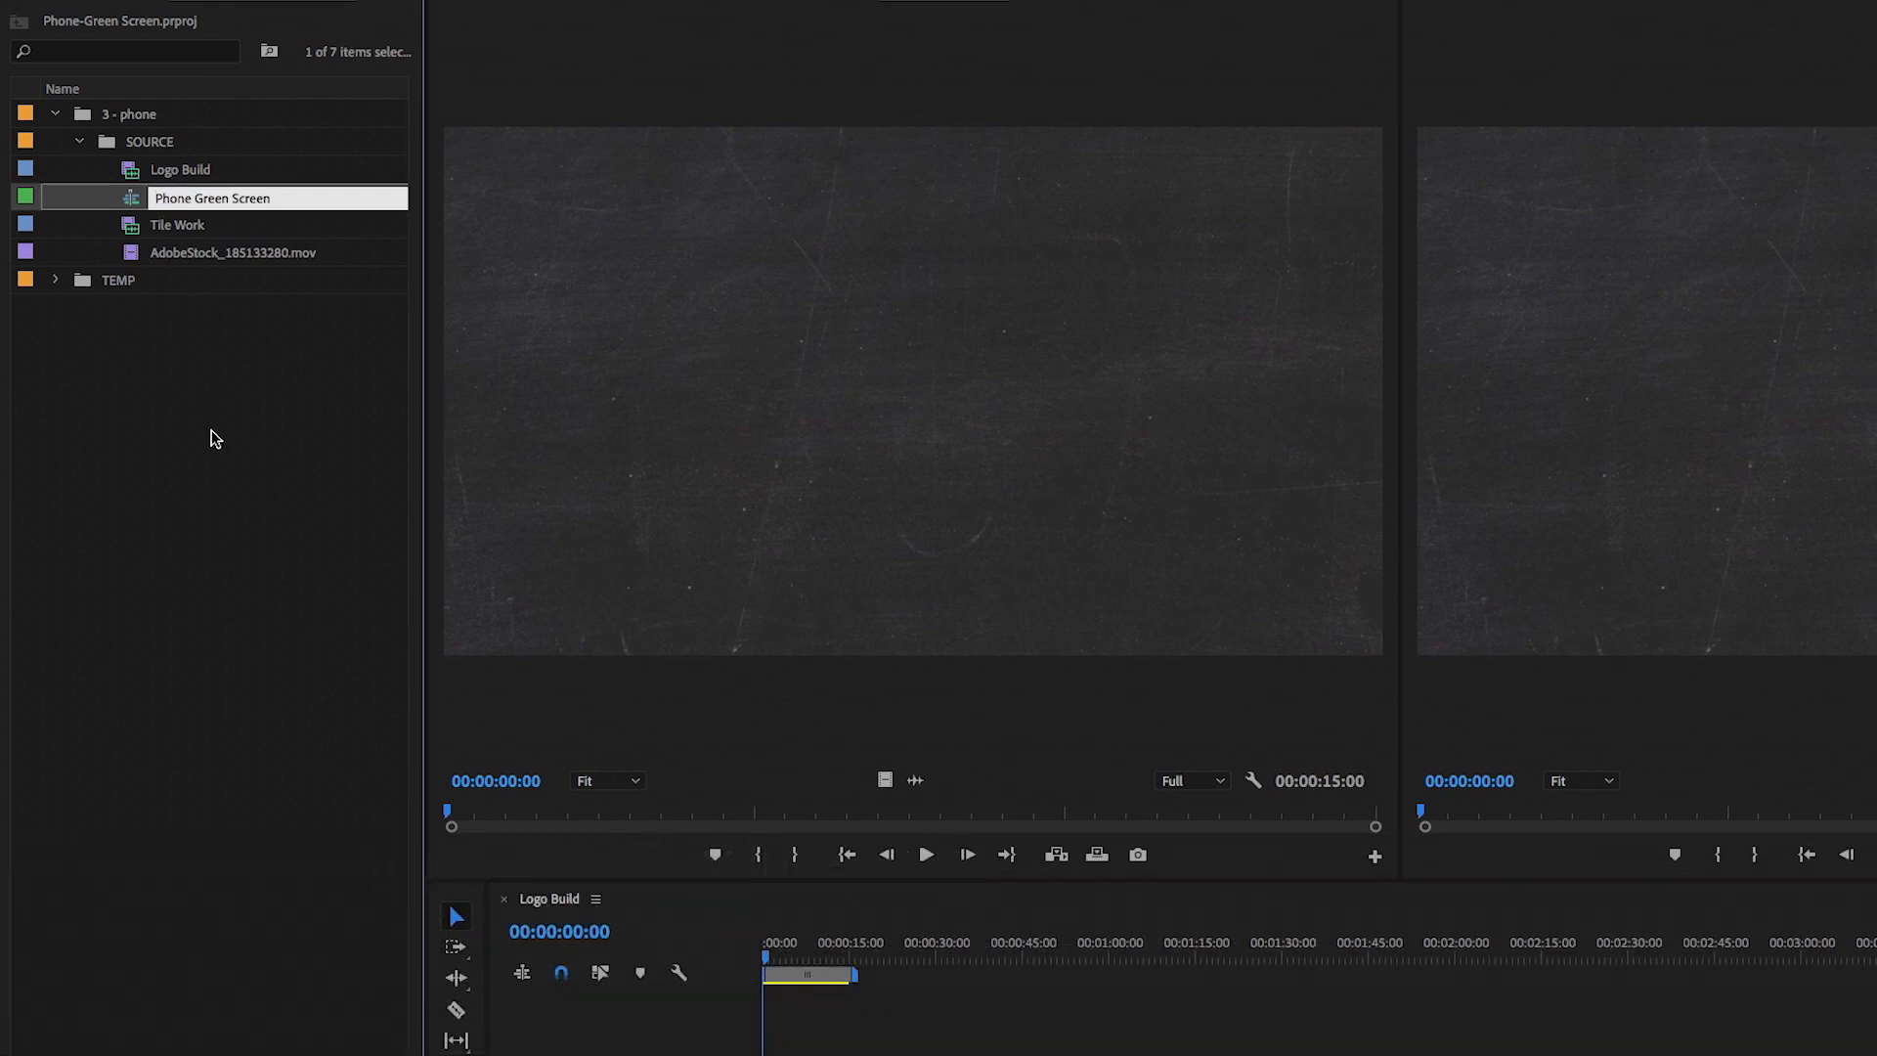
- Move the Phone Green Screen sequence out of the SOURCE bin into the 3 - phone bin
left_click(209, 430)
left_click_drag(125, 200, 136, 117)
- Cut the Logo Build clip at 00:00:00:21, remove its opening part and its audio, and align the remaining video with the sequence start
key("shift+3")
key("=")
key("=")
key("=")
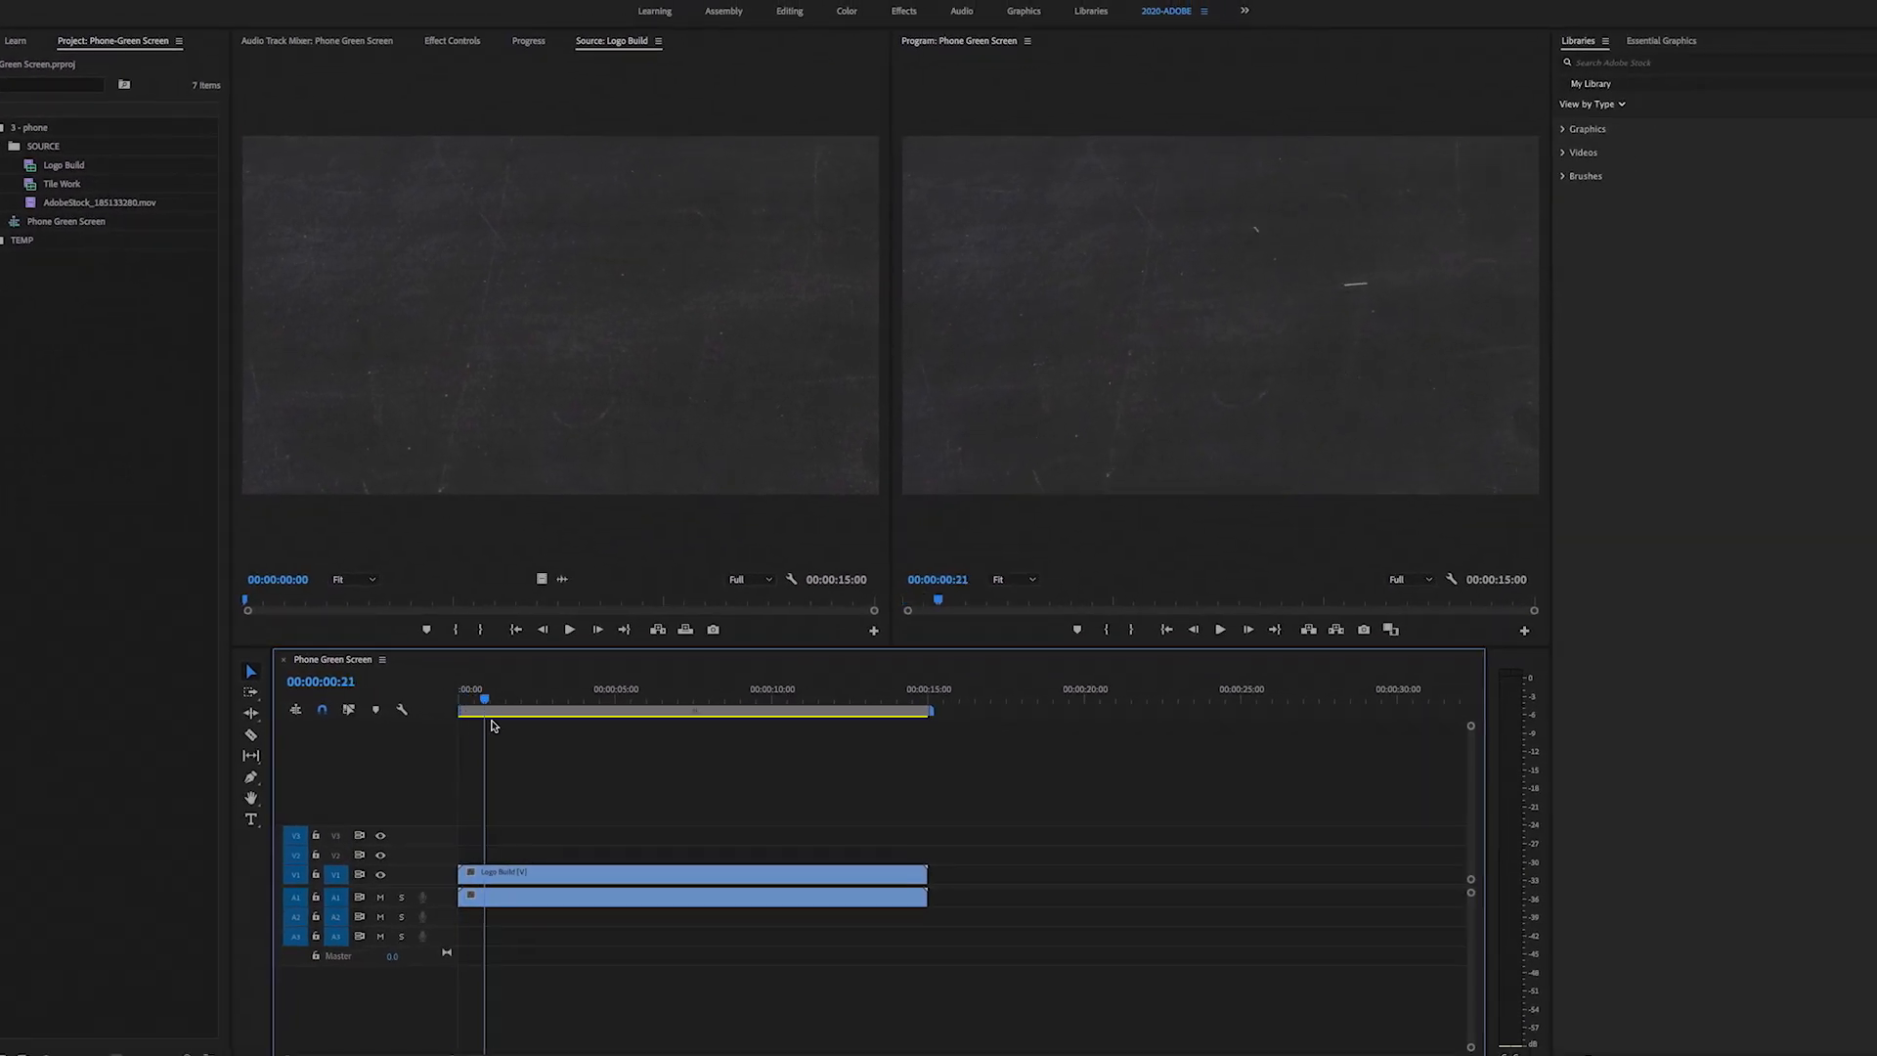
left_click(539, 882)
key("super+k")
key("Delete")
left_click_drag(597, 877, 571, 880)
- Place the video of the marked Tile Work range after the logo animation on V1, and delete the leftover Logo Build piece behind it
left_click_drag(562, 698, 718, 700)
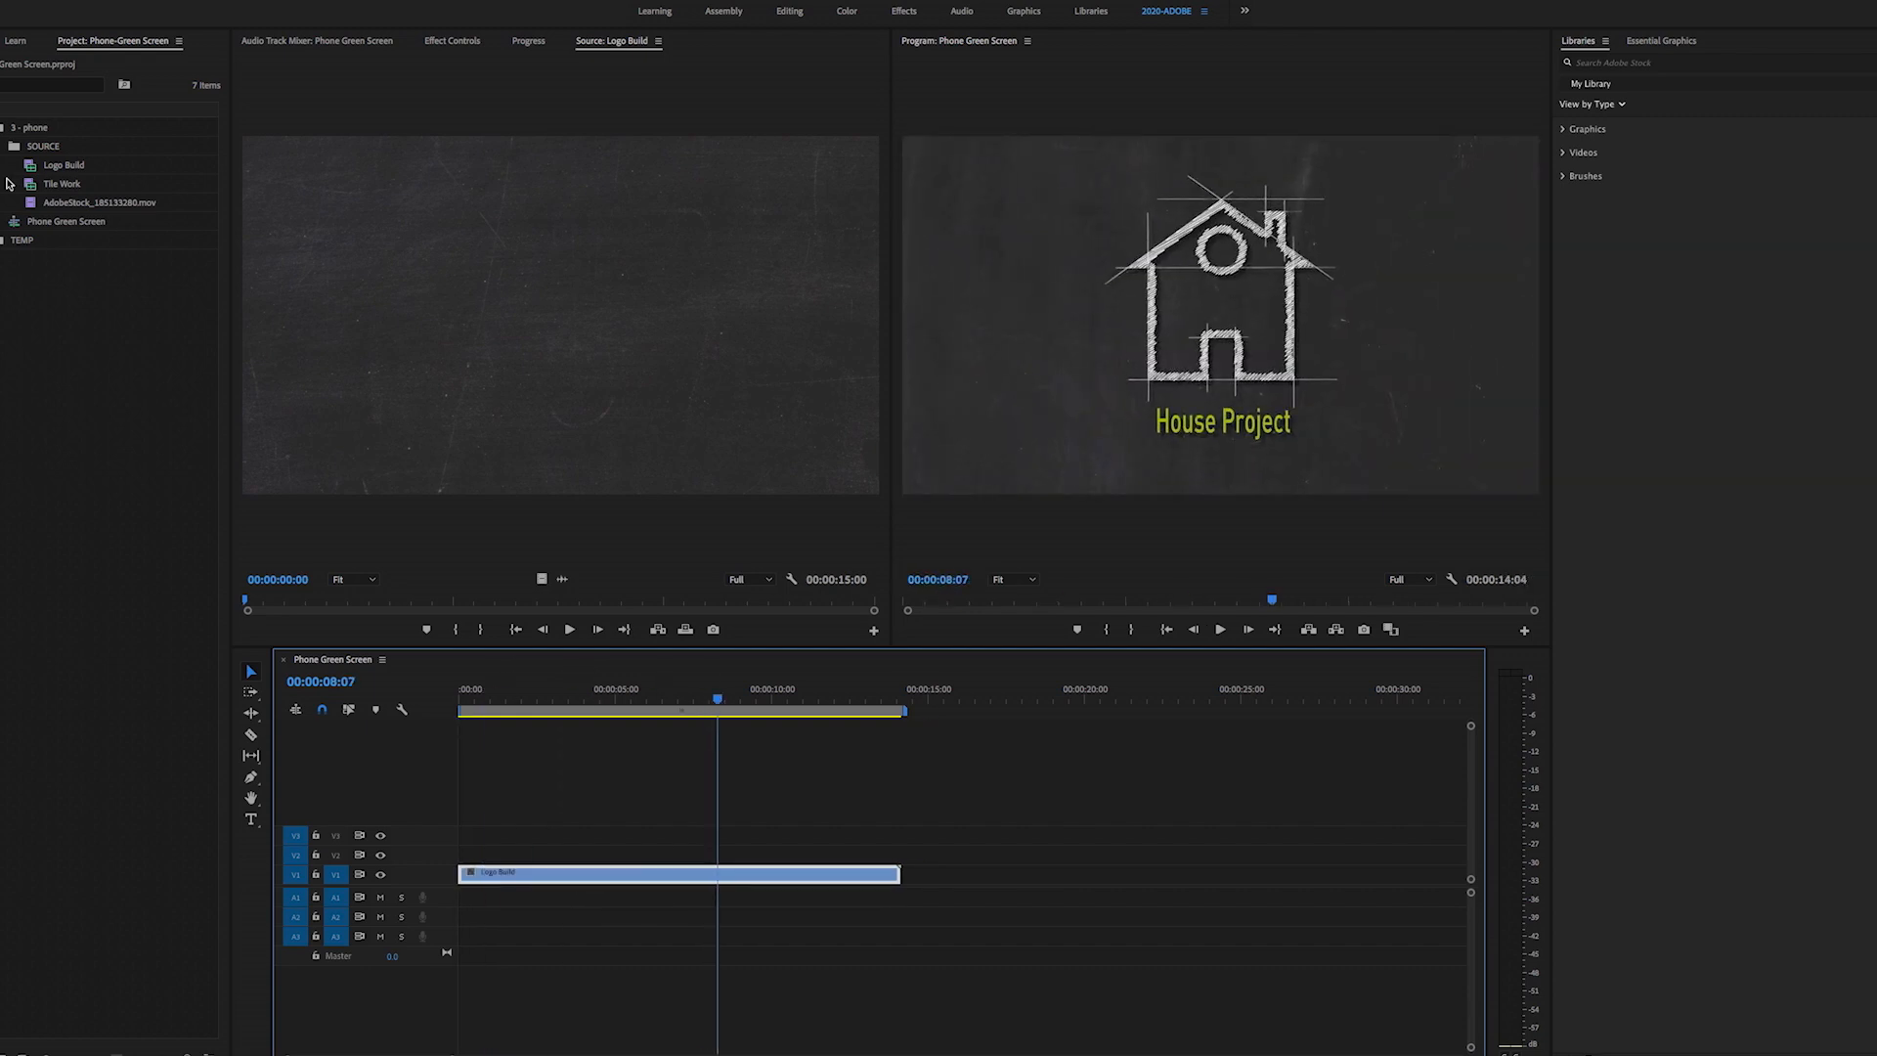
double_click(30, 183)
left_click_drag(252, 602, 342, 601)
left_click_drag(541, 578, 725, 879)
left_click(871, 877)
key("Delete")
left_click_drag(626, 700, 567, 702)
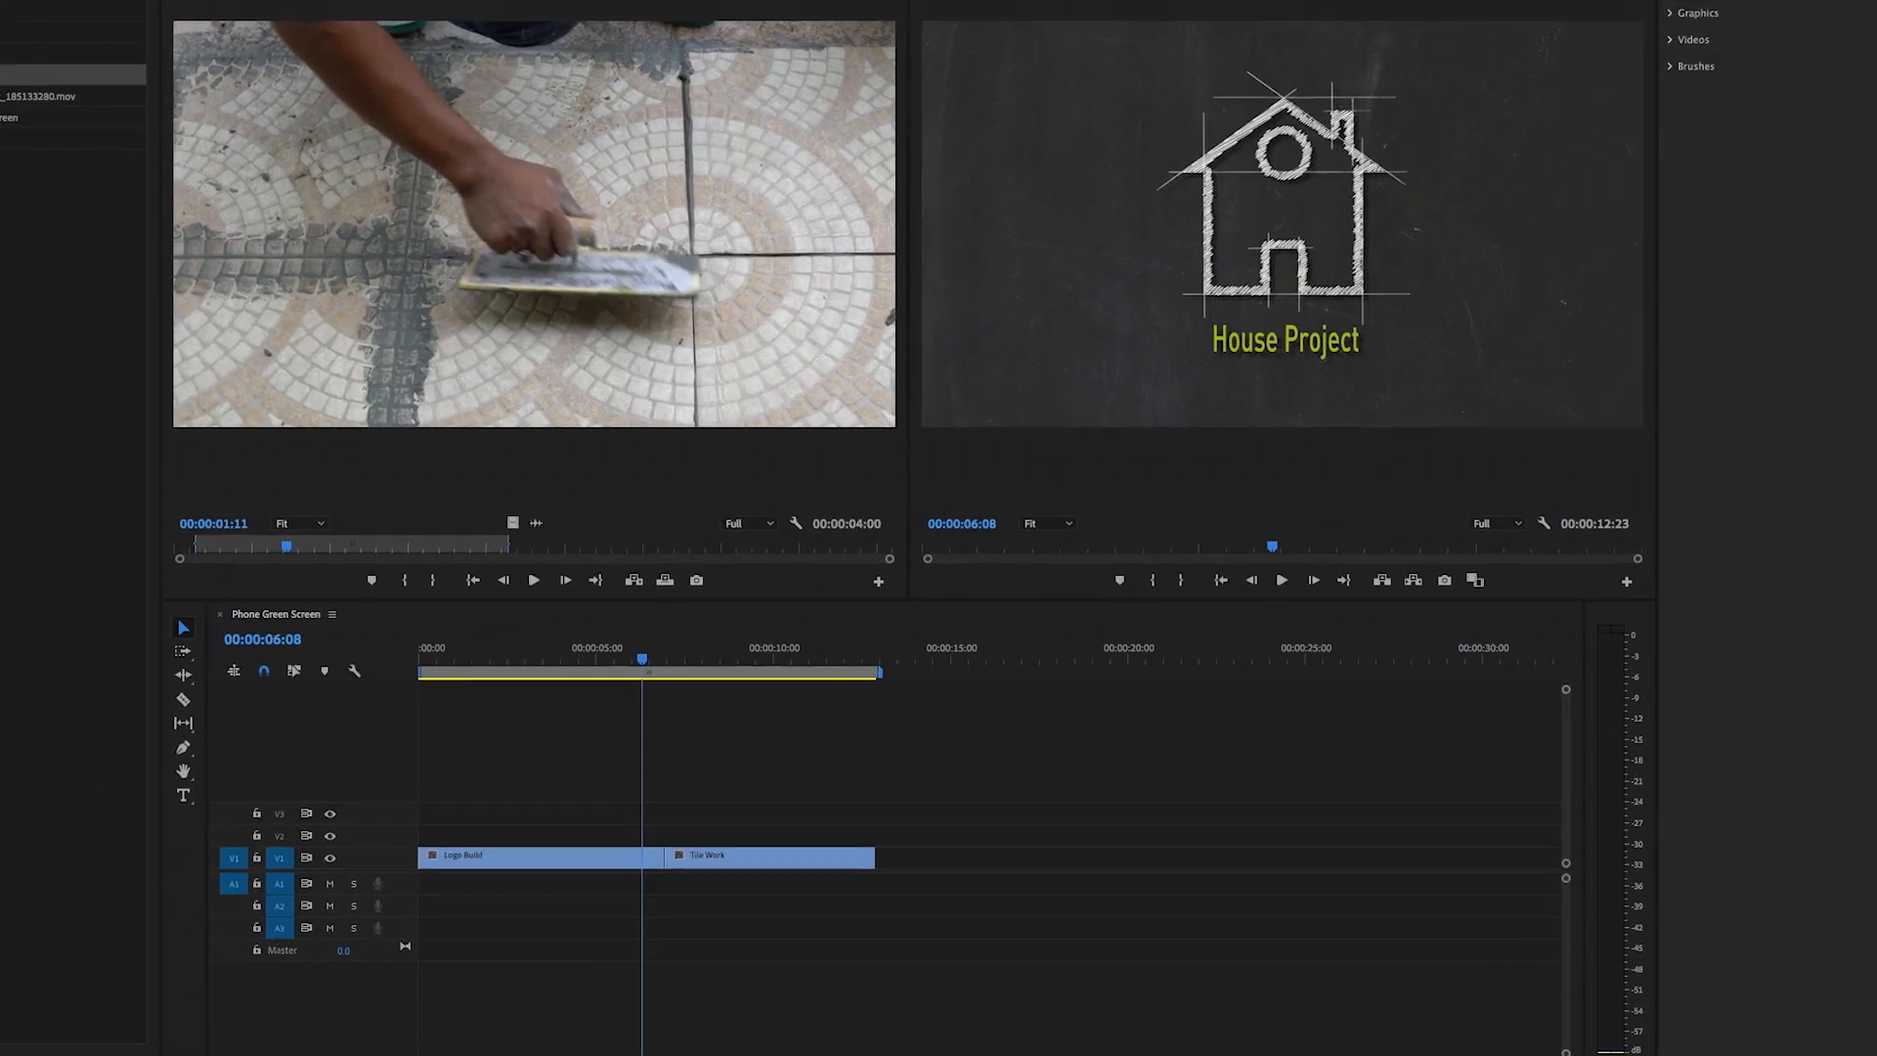
- Place the AdobeStock_185133280.mov phone video on V2 from the sequence start, and shorten Logo Build so both tracks end together
double_click(30, 202)
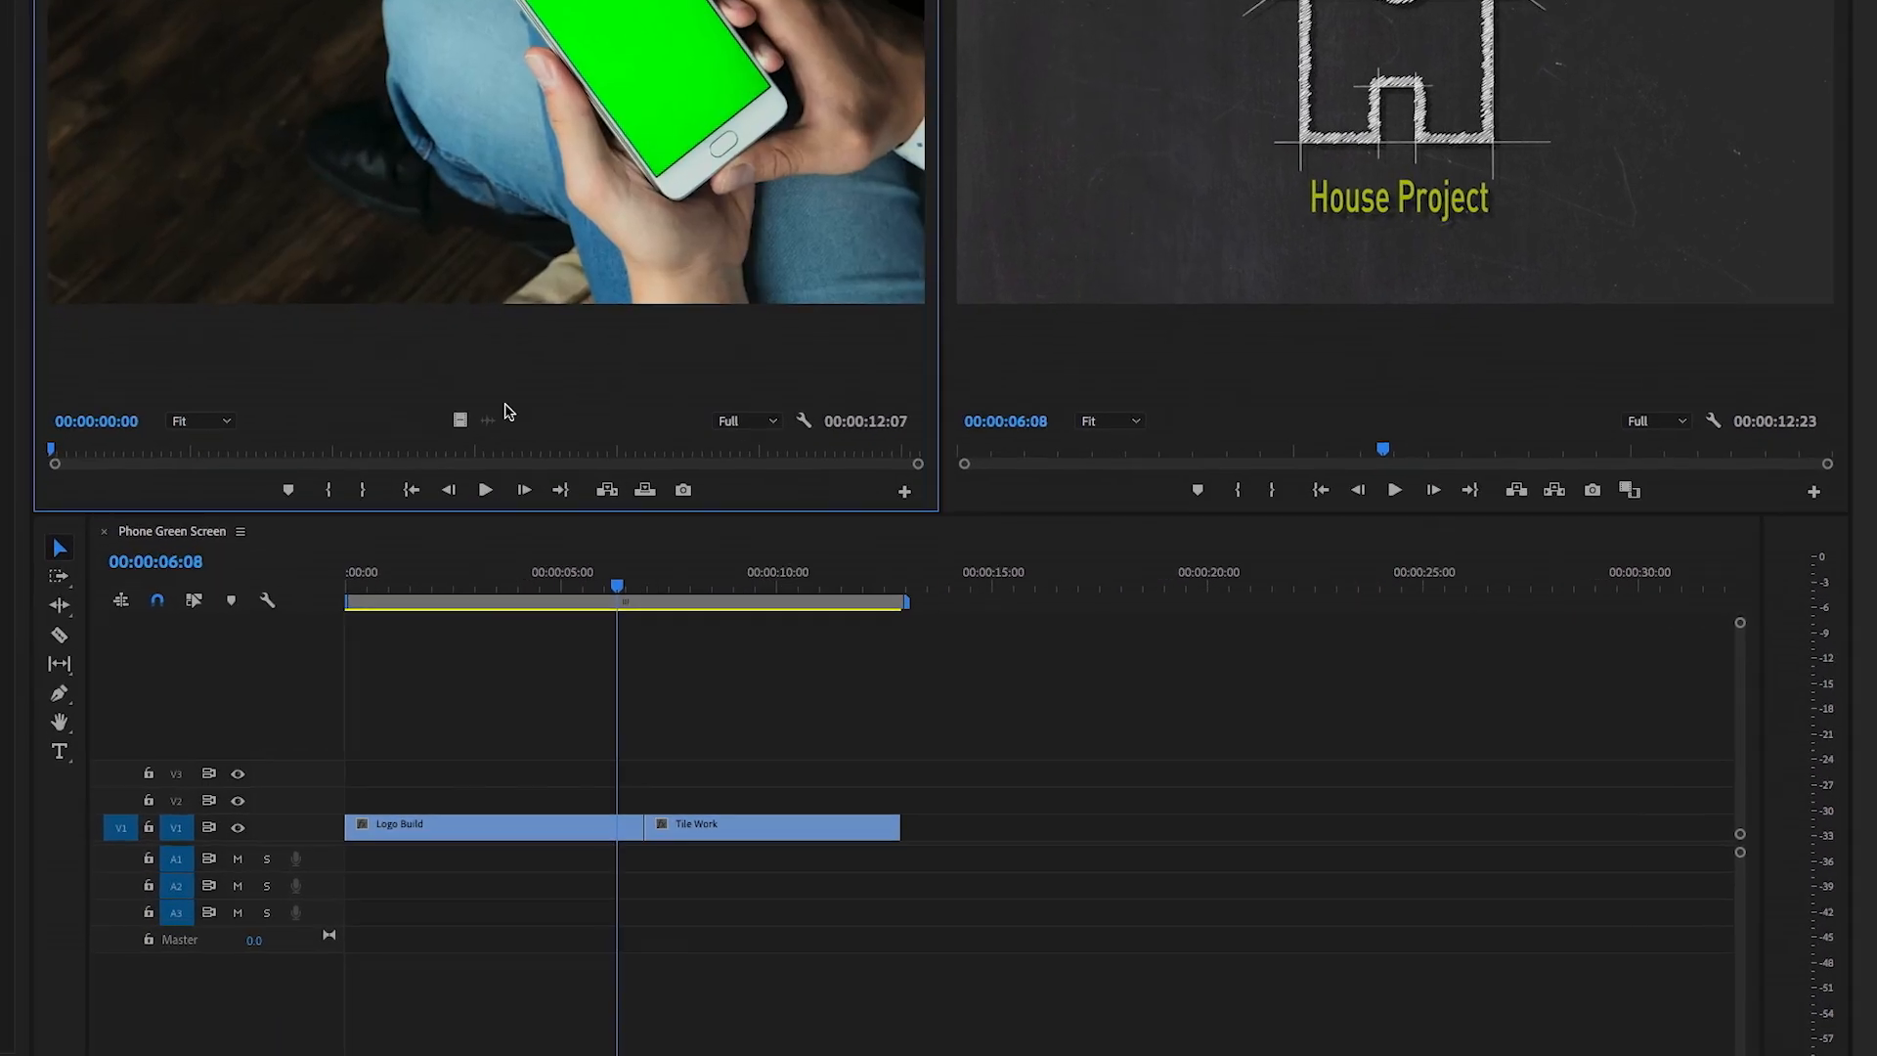
left_click_drag(541, 579, 448, 838)
left_click_drag(283, 752, 306, 743)
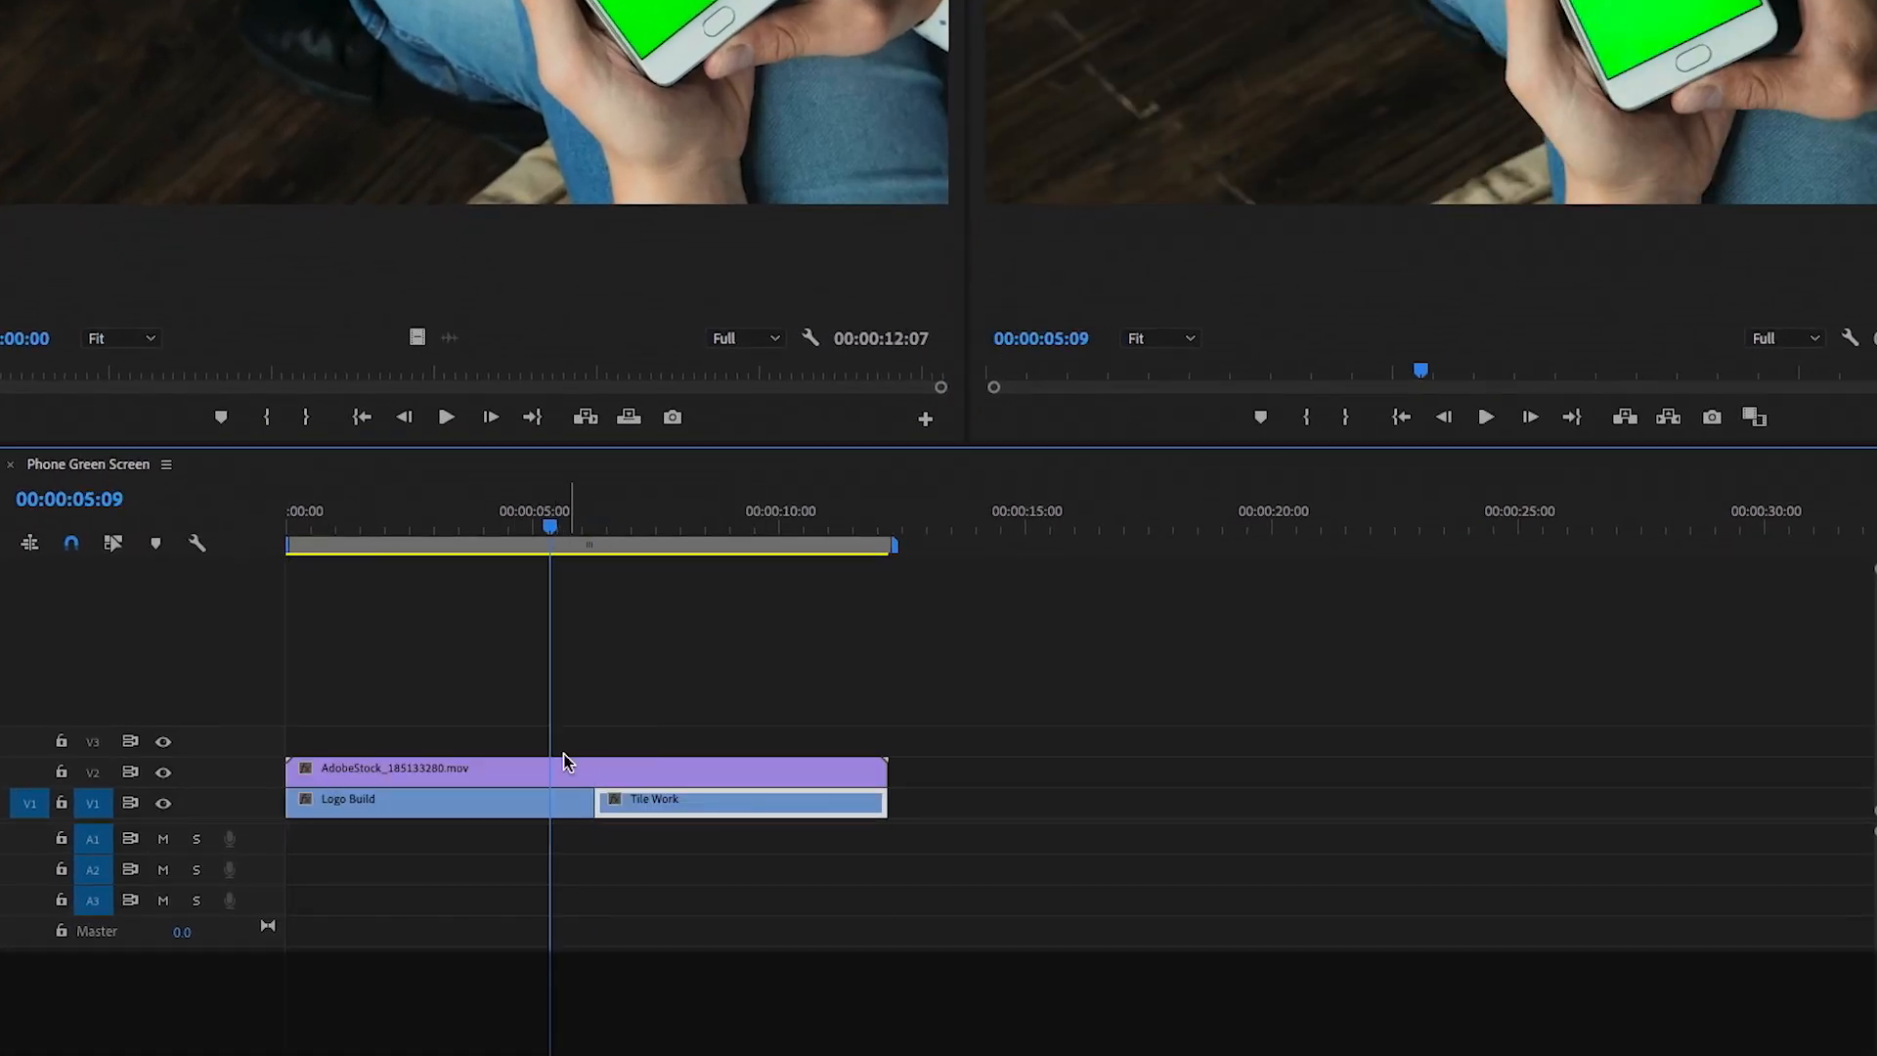
left_click_drag(591, 804, 502, 807)
- Disable and re-enable the phone clip on V2 to check the clips beneath it, and return to the sequence start
mouse_move(549, 528)
left_mouse_down()
mouse_move(482, 532)
mouse_move(575, 557)
mouse_move(576, 528)
left_mouse_up()
left_click(603, 774)
key("shift+super+e")
key("shift+super+e")
left_click(692, 620)
key("Home")
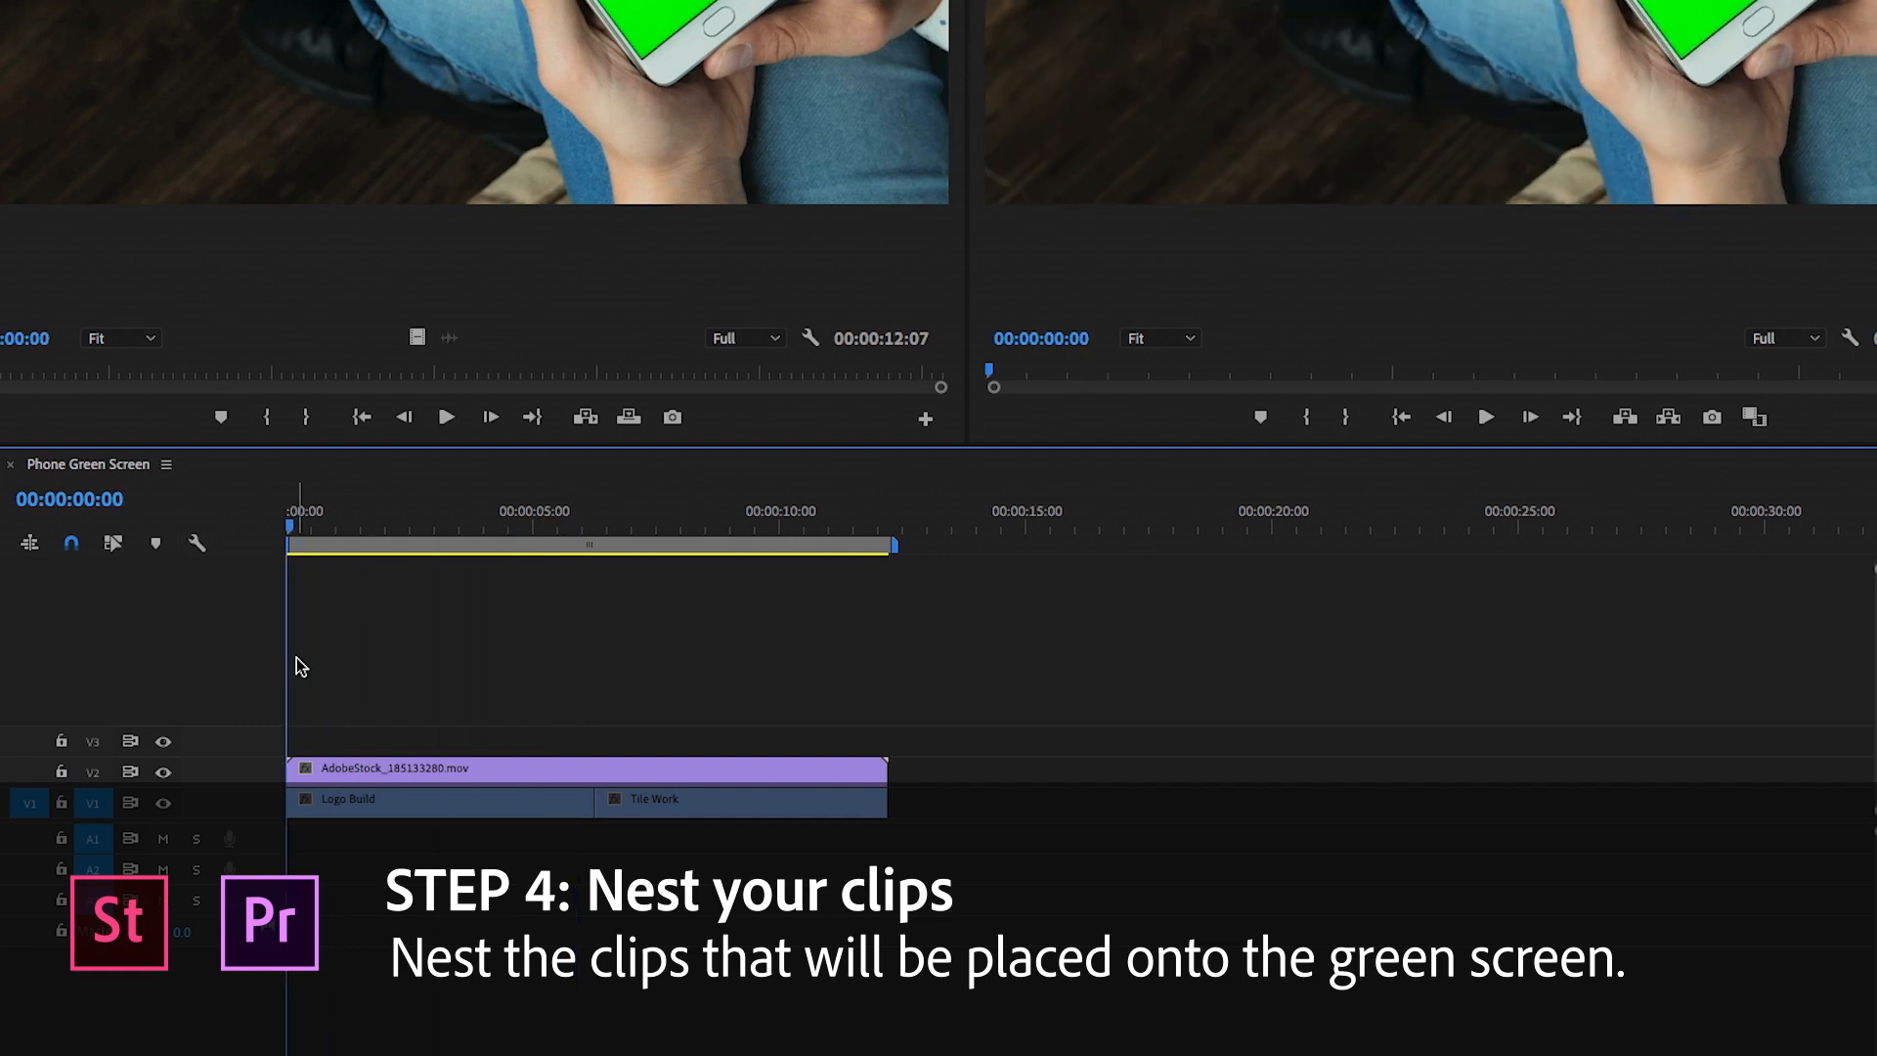
- Nest the Logo Build and Tile Work clips on V1 into a sequence named My Content
left_click_drag(953, 804, 485, 842)
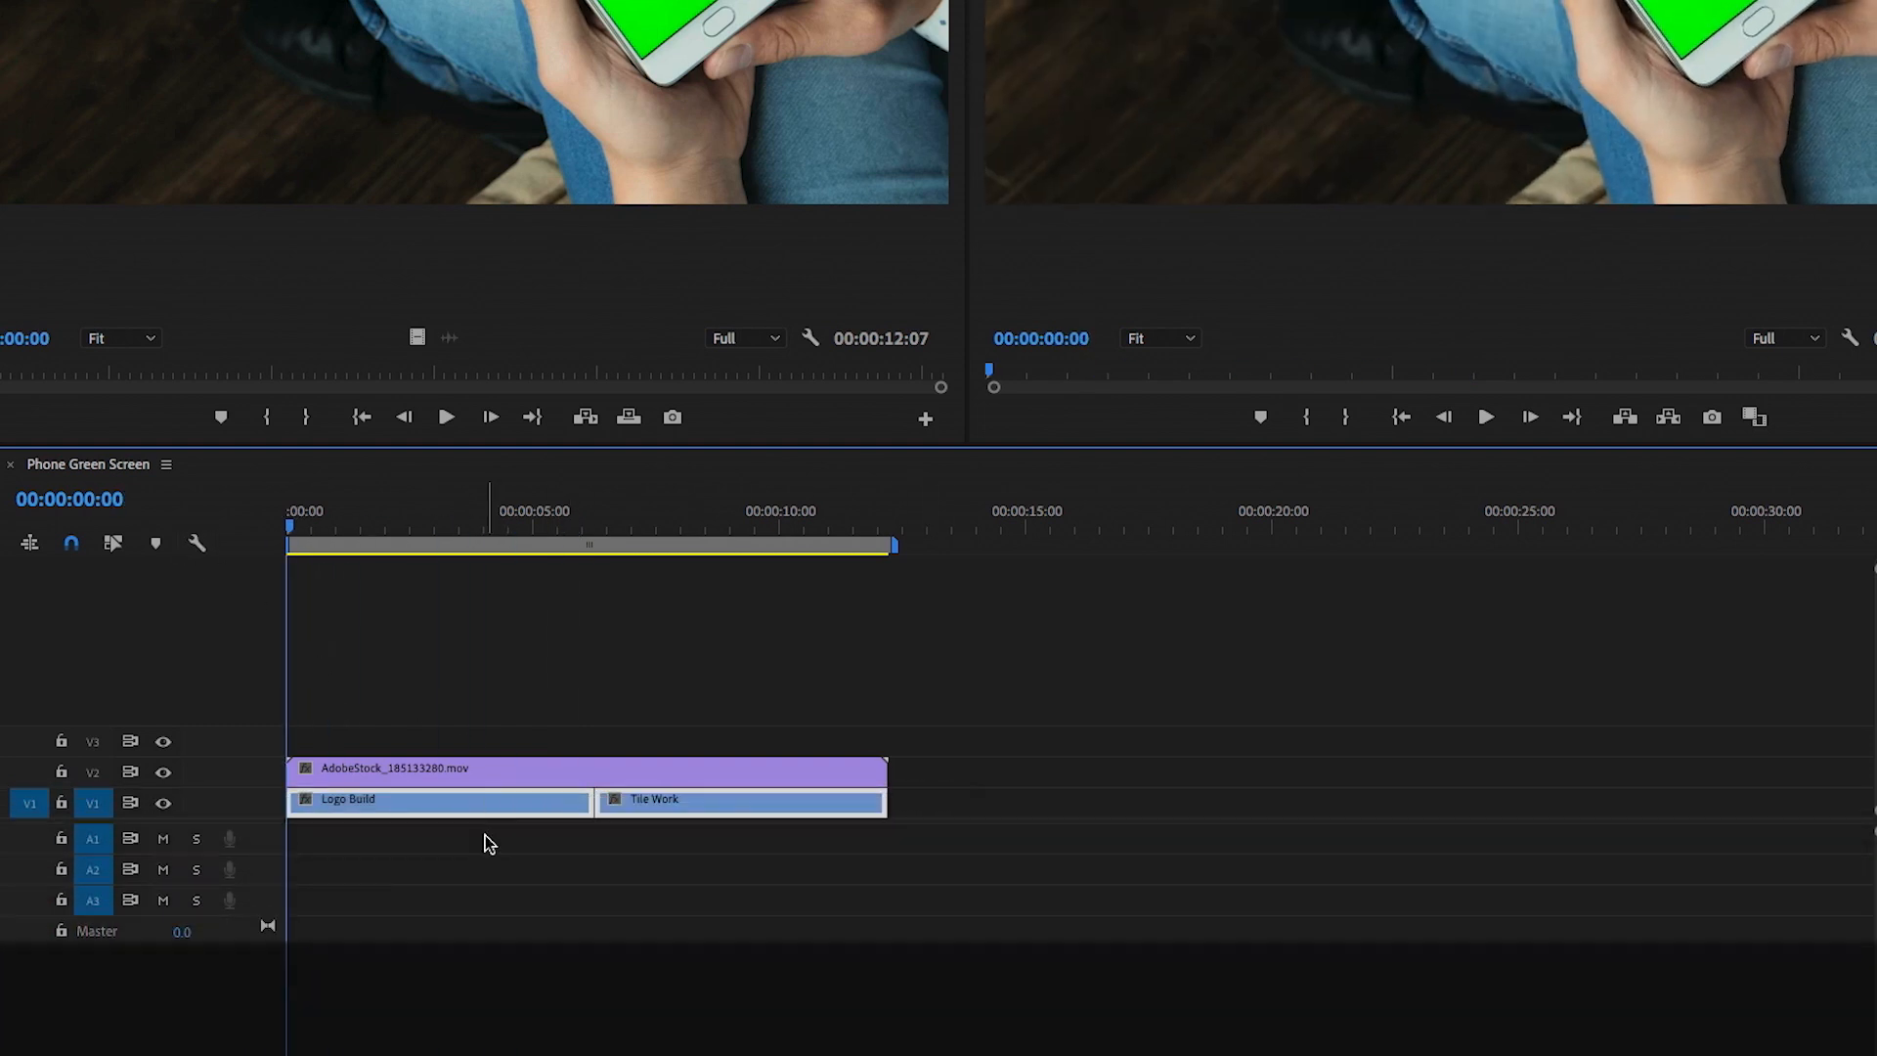
right_click(499, 808)
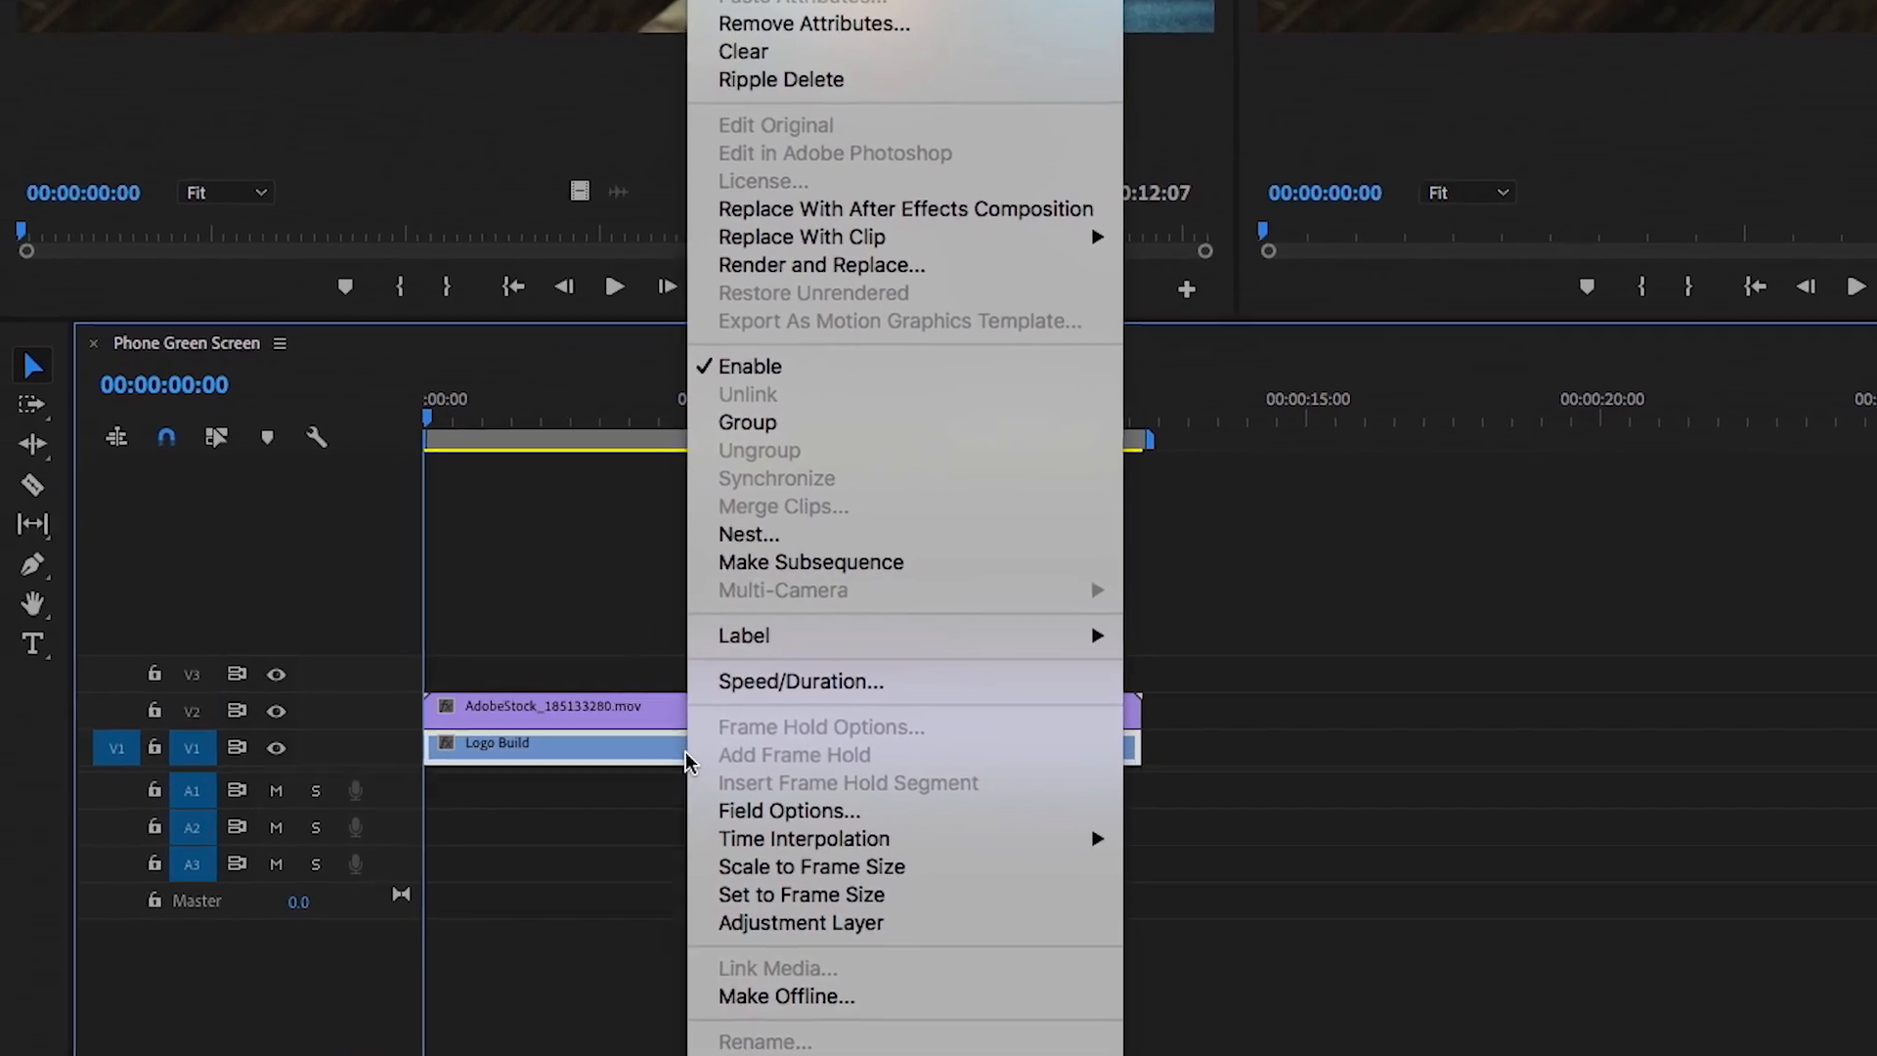
left_click(787, 526)
type("My Content")
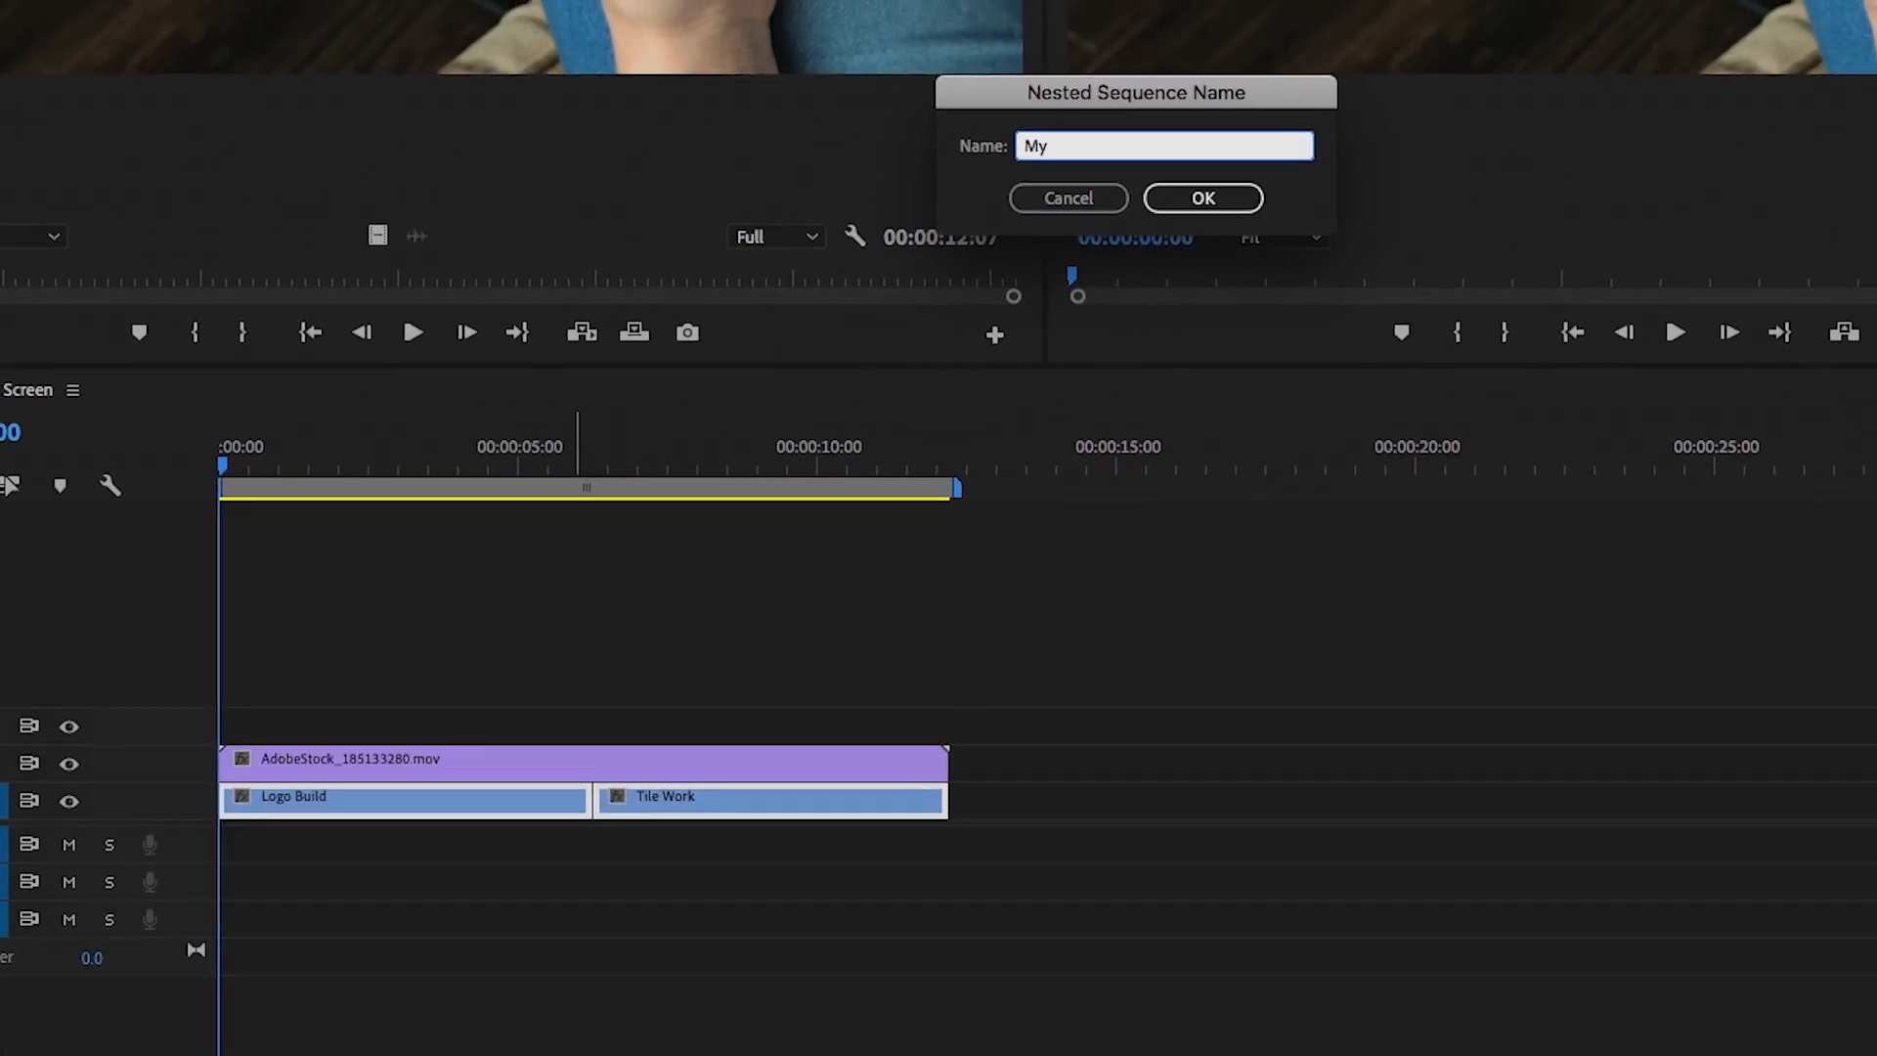
key("Return")
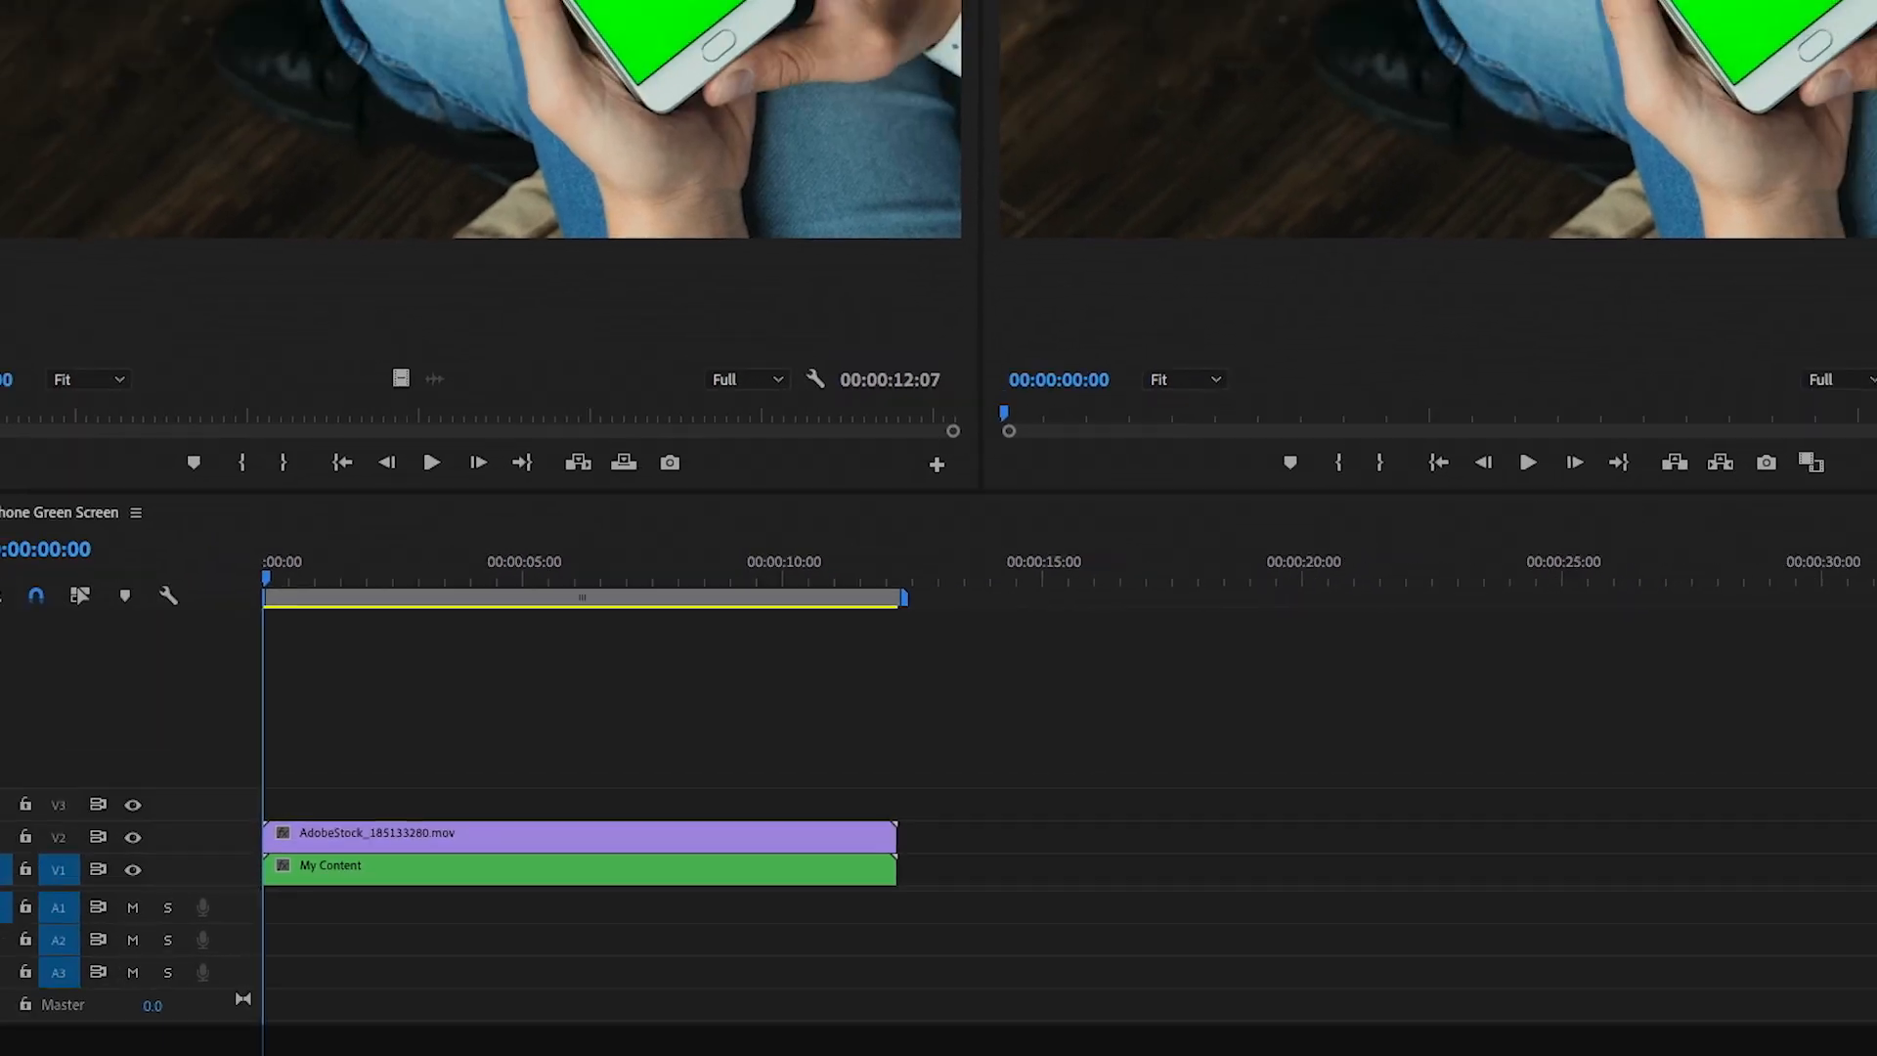
- Create a bin named nests inside the 3 - phone bin and move the My Content sequence into it
left_click(98, 176)
key("super+b")
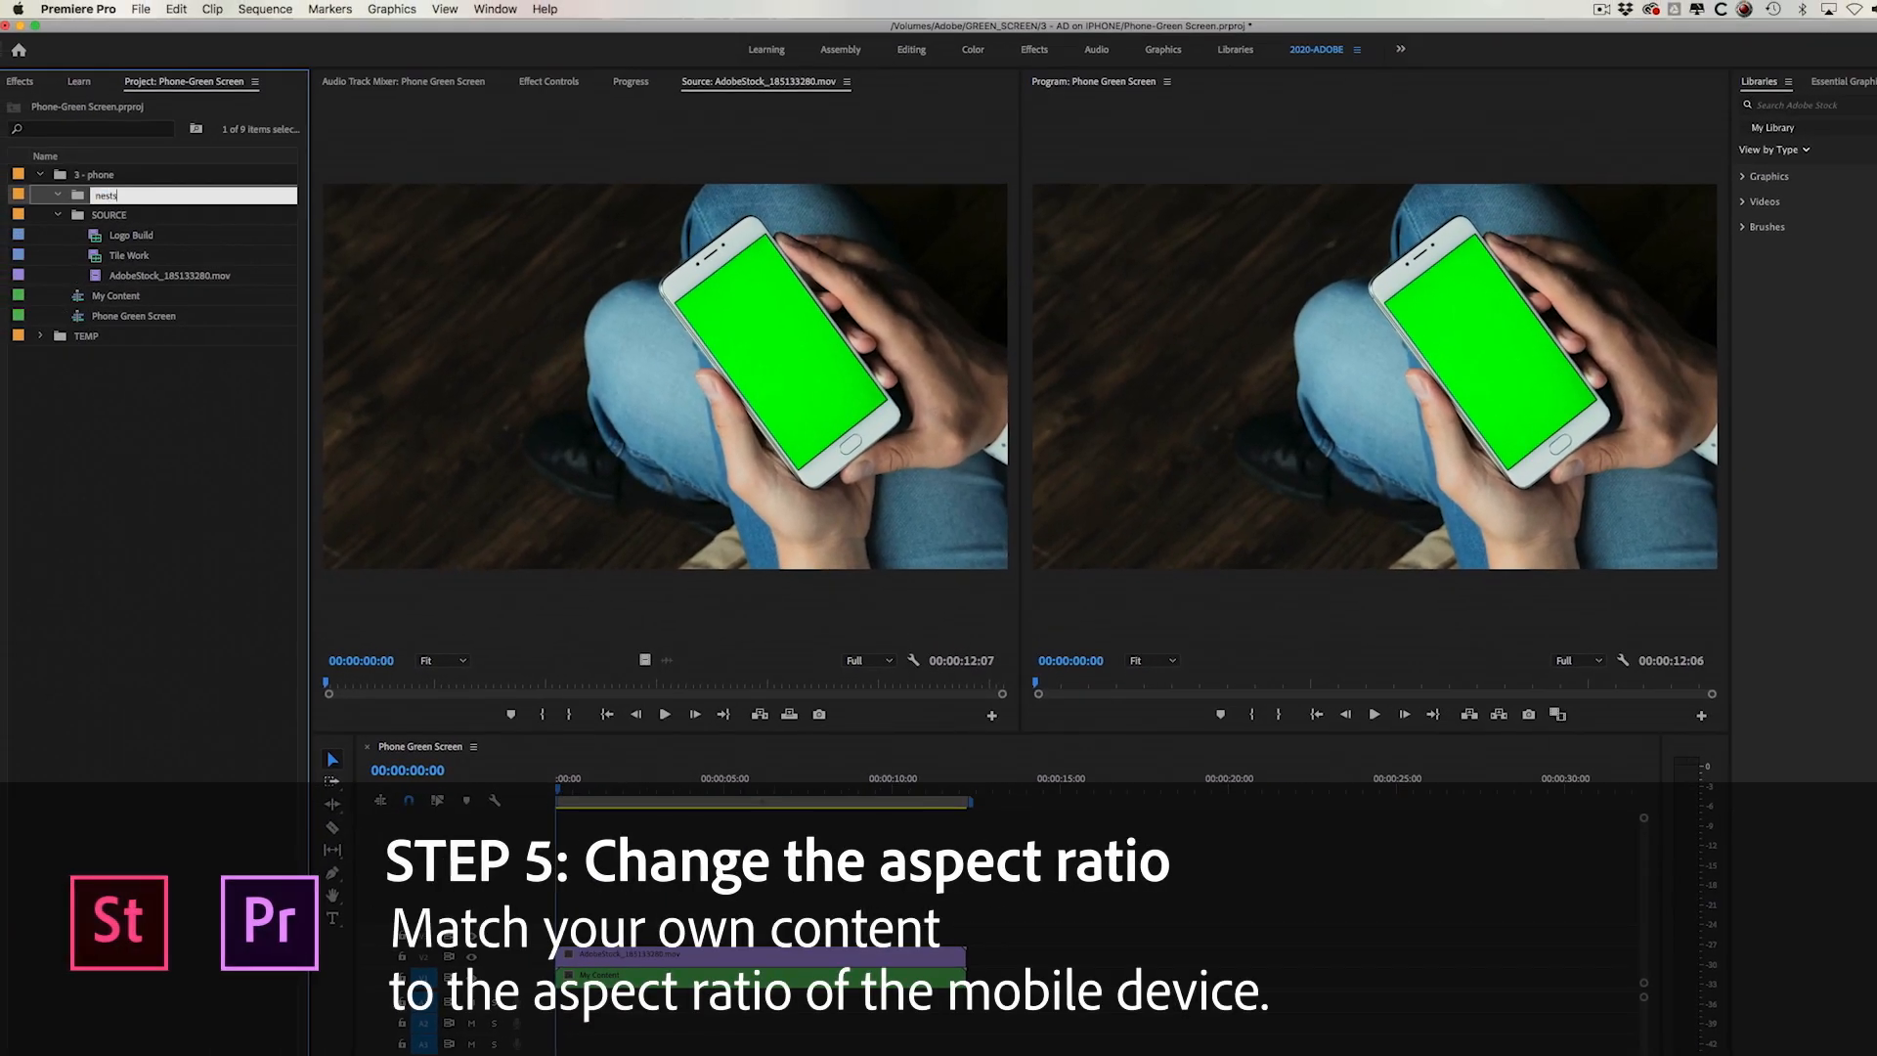
key("Return")
left_click(77, 303)
left_click_drag(103, 202, 103, 200)
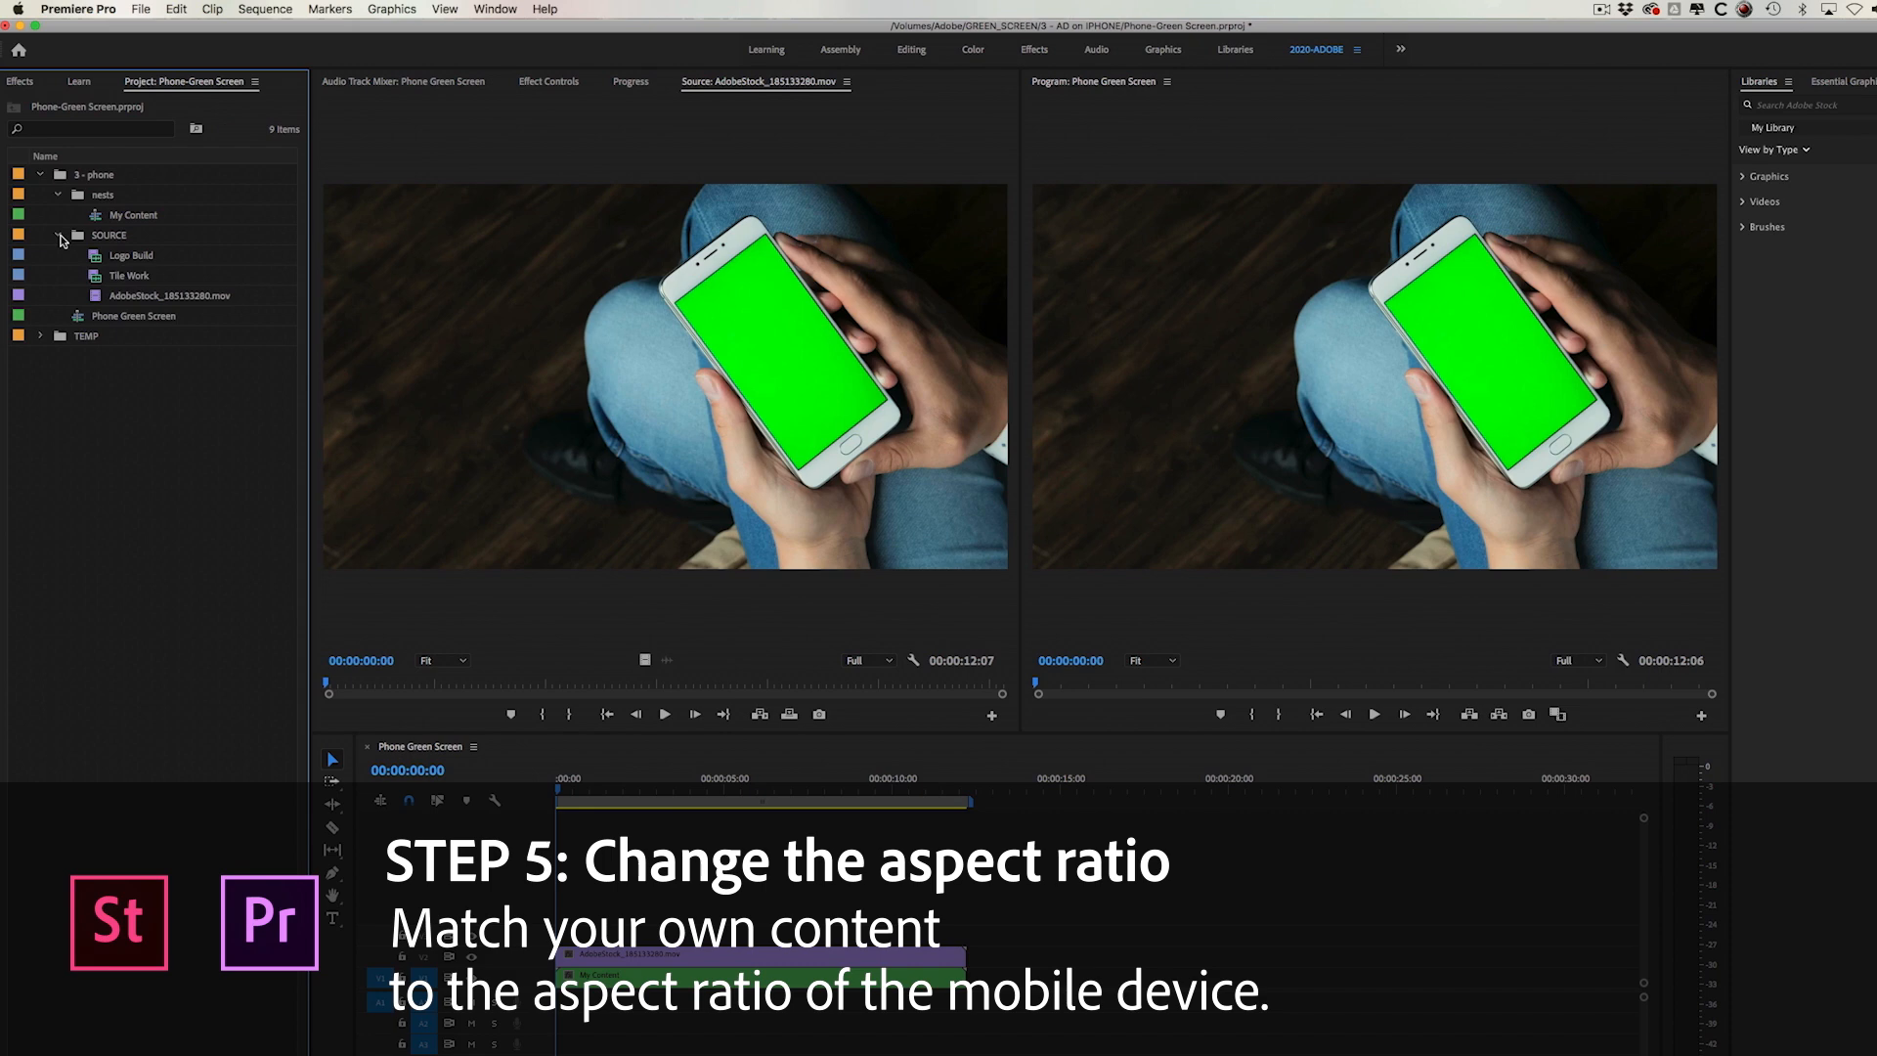
- Open the My Content sequence and set its frame size to 540 horizontal by 960 vertical
double_click(96, 217)
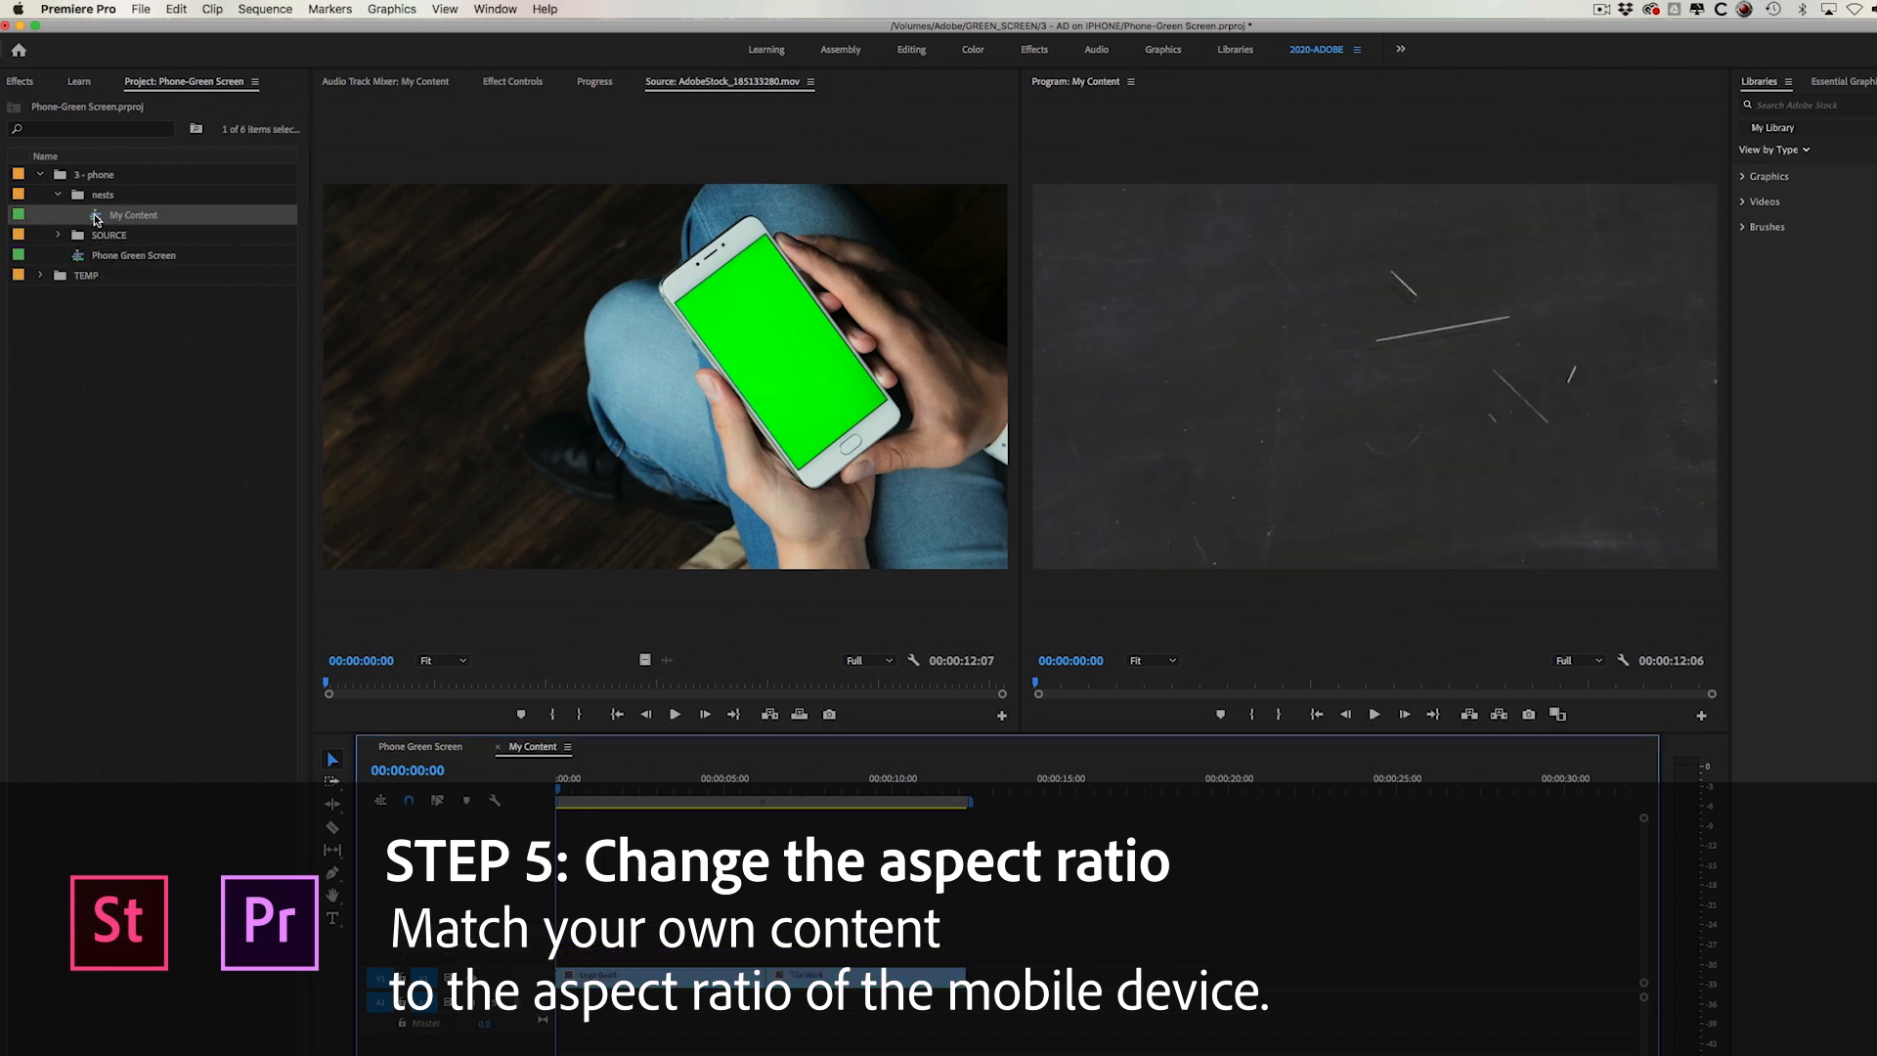
left_click(263, 8)
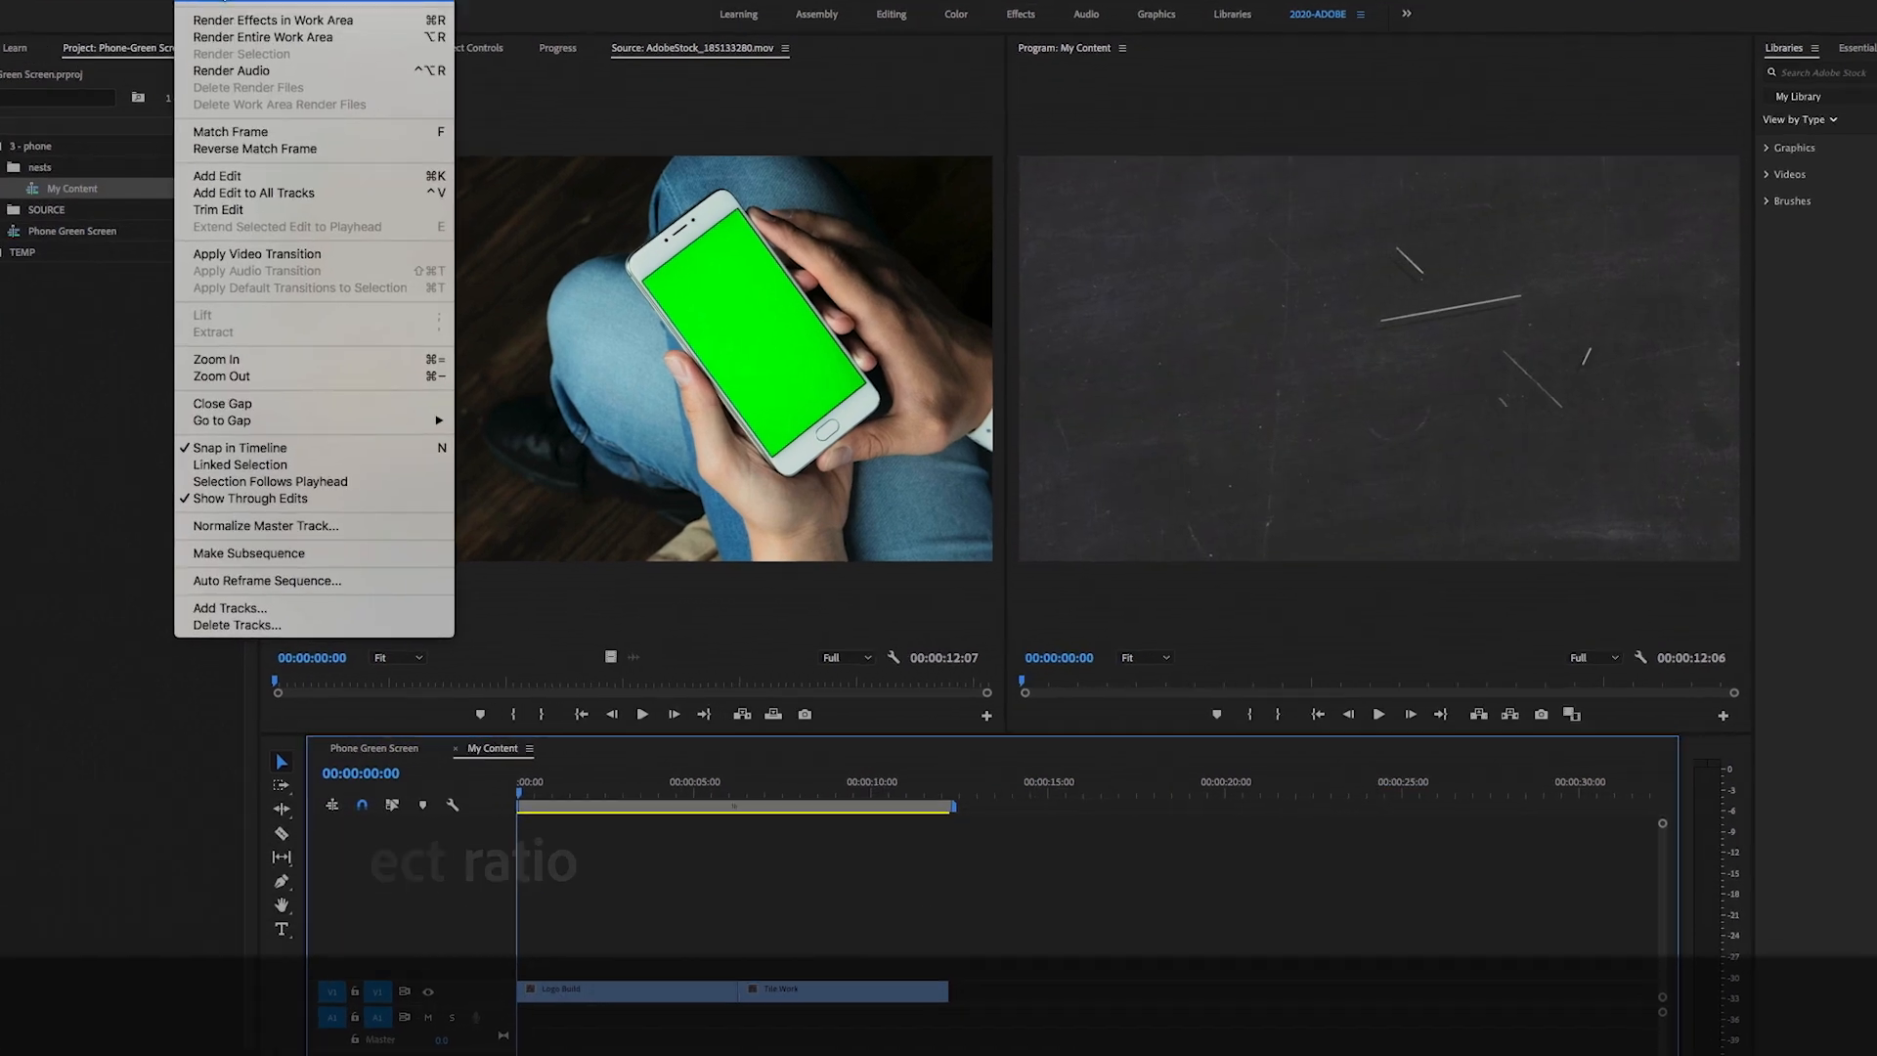
left_click(284, 26)
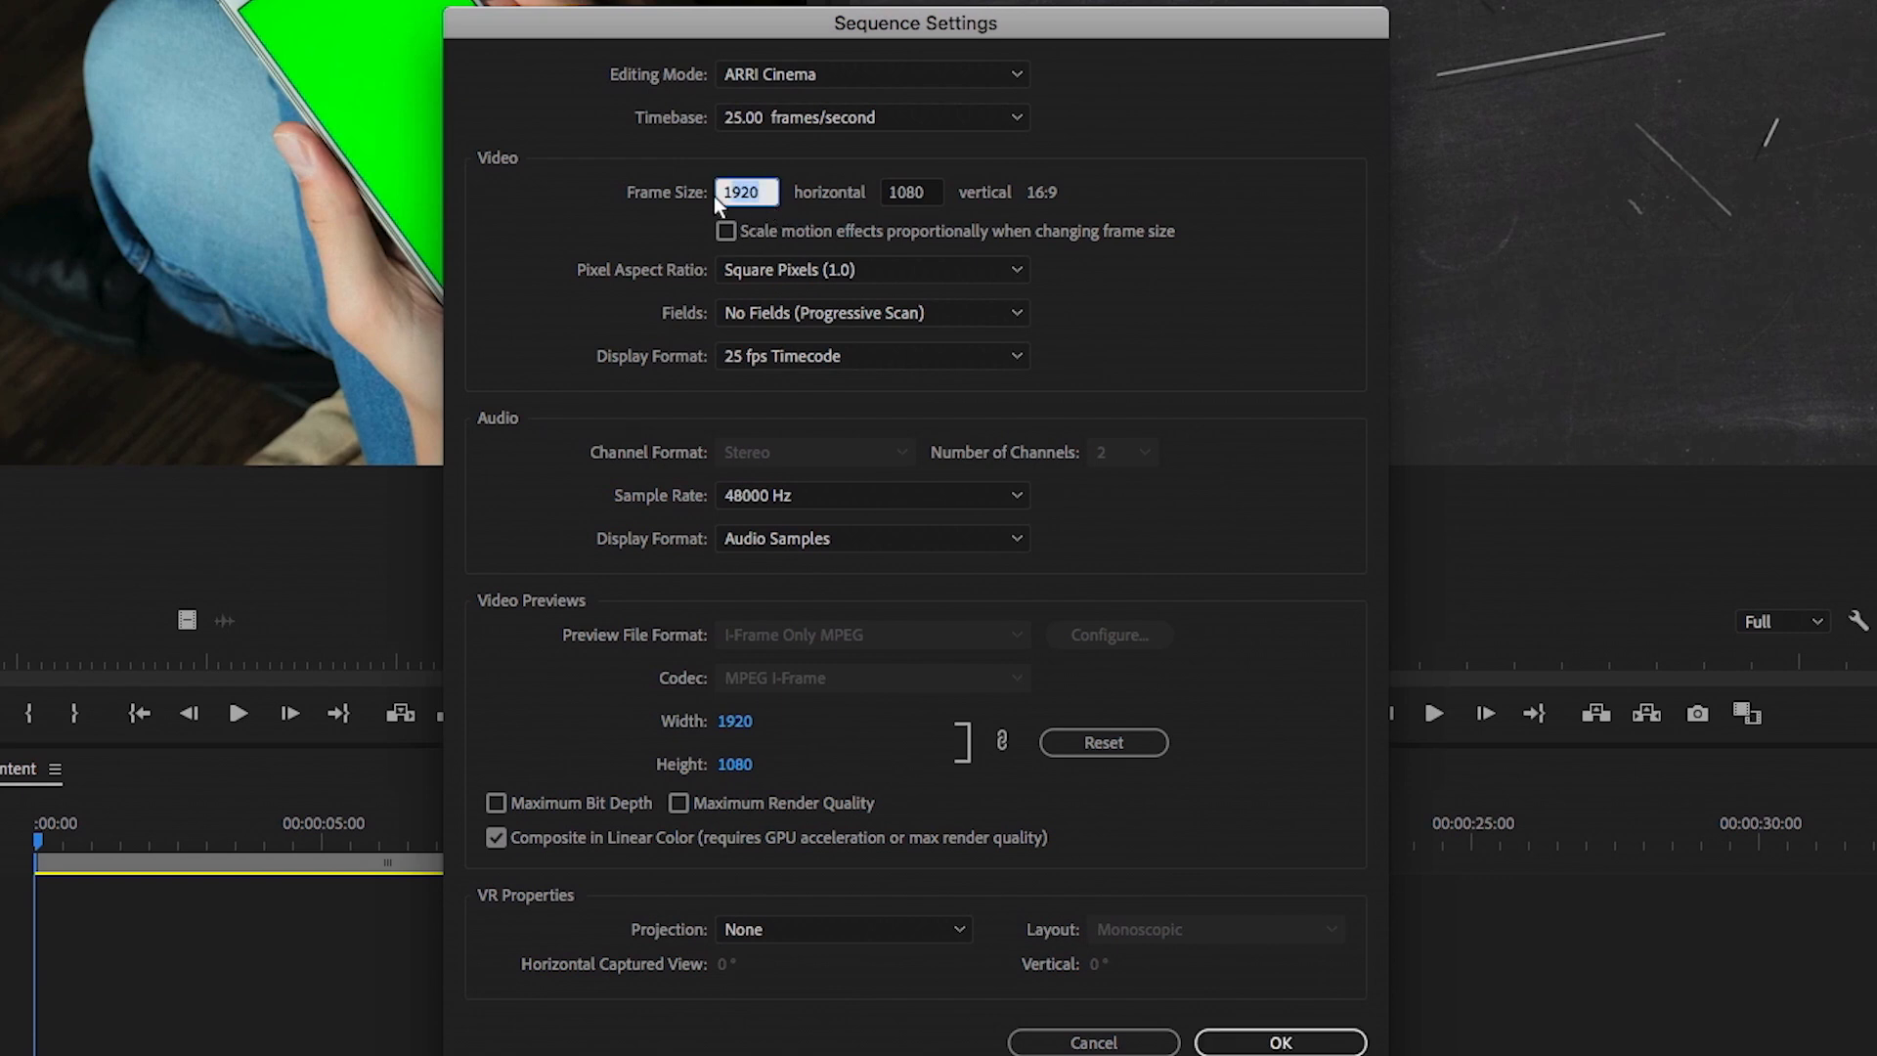
type("54")
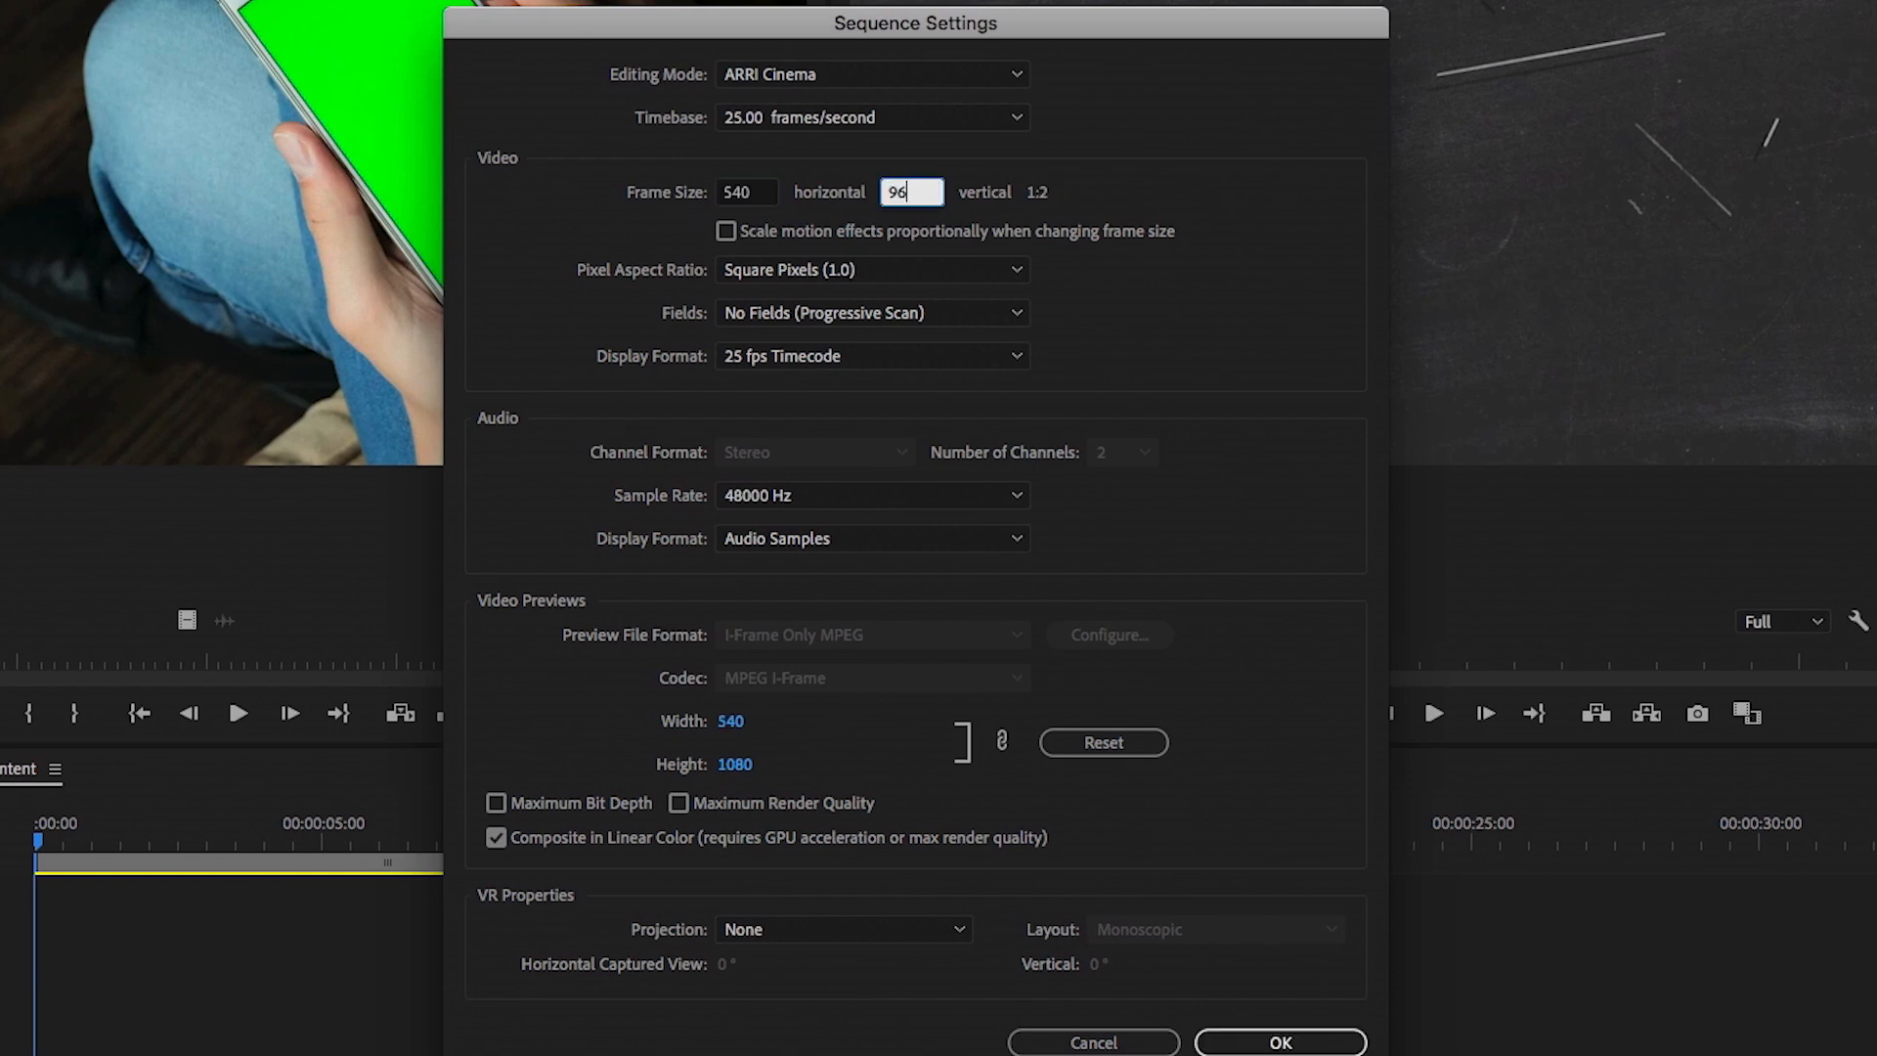
type("0")
key("Return")
- Replace the AdobeStock_185133280.mov and My Content clips in the Phone Green Screen sequence with an After Effects composition
left_click(389, 661)
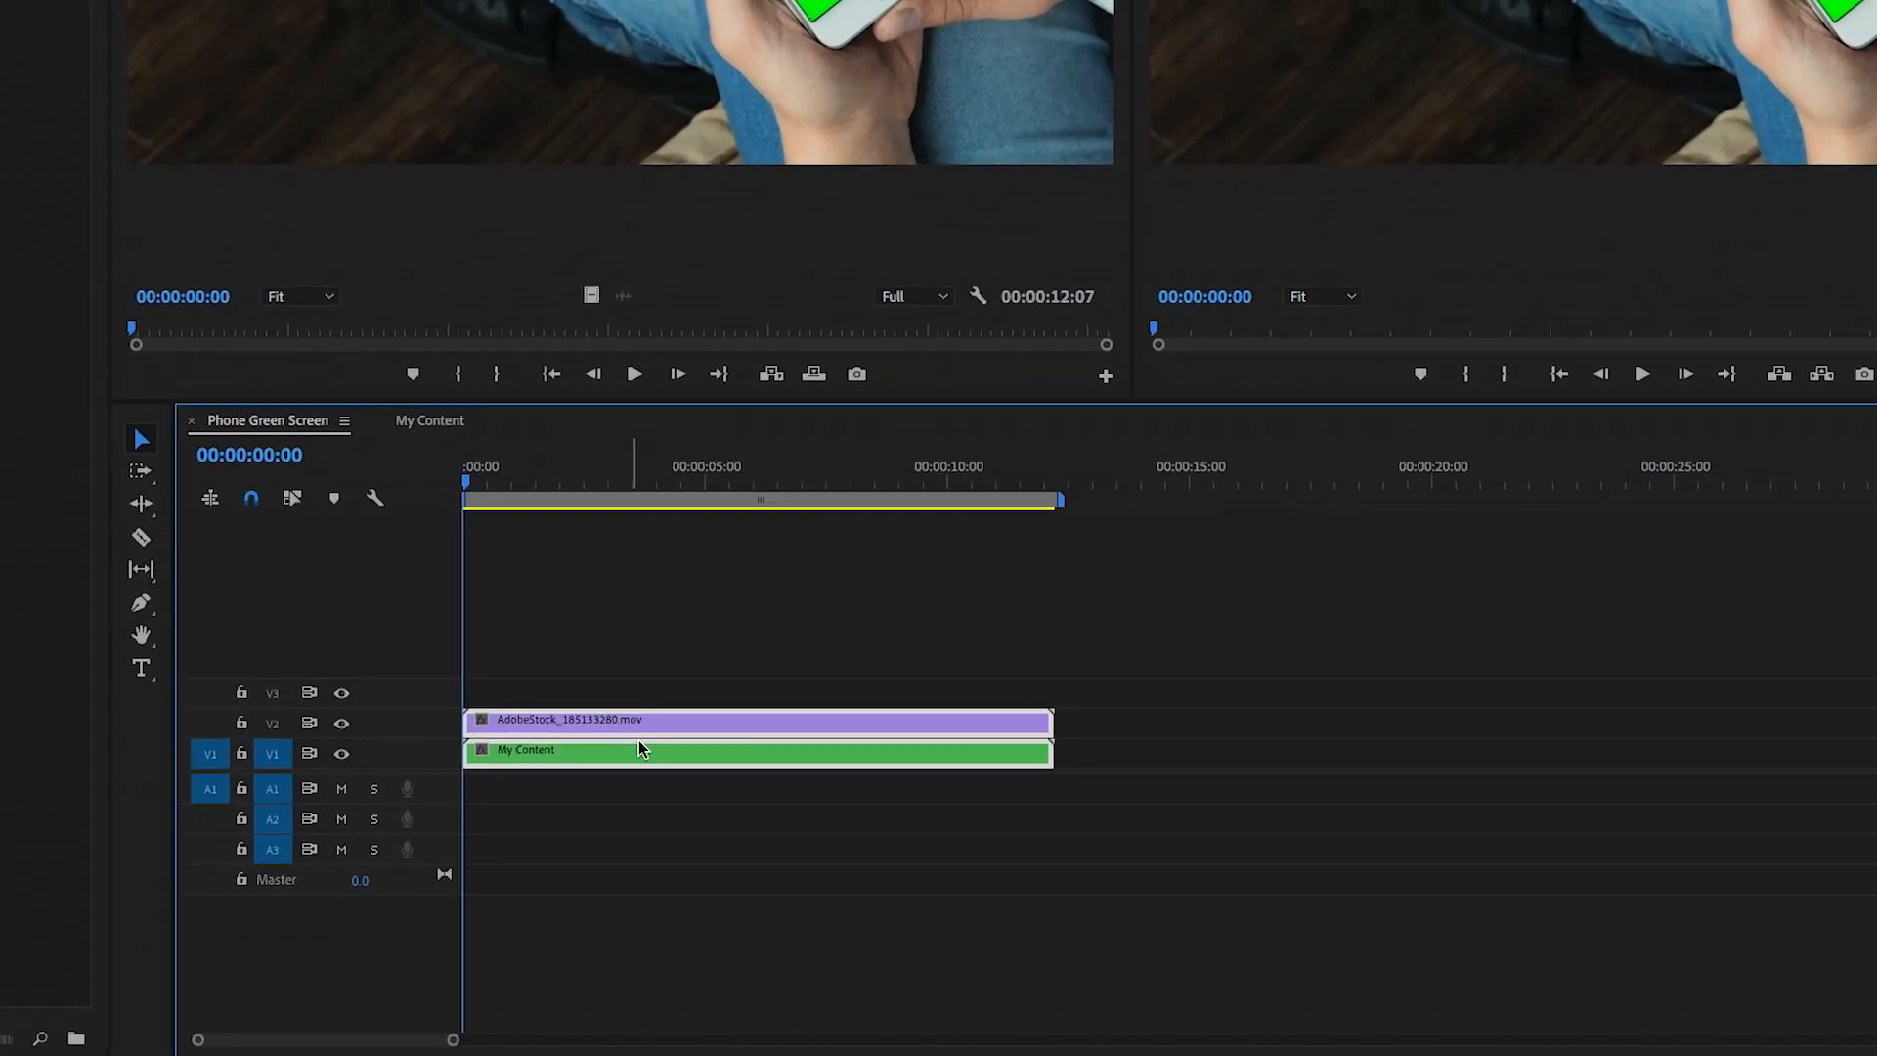
right_click(682, 724)
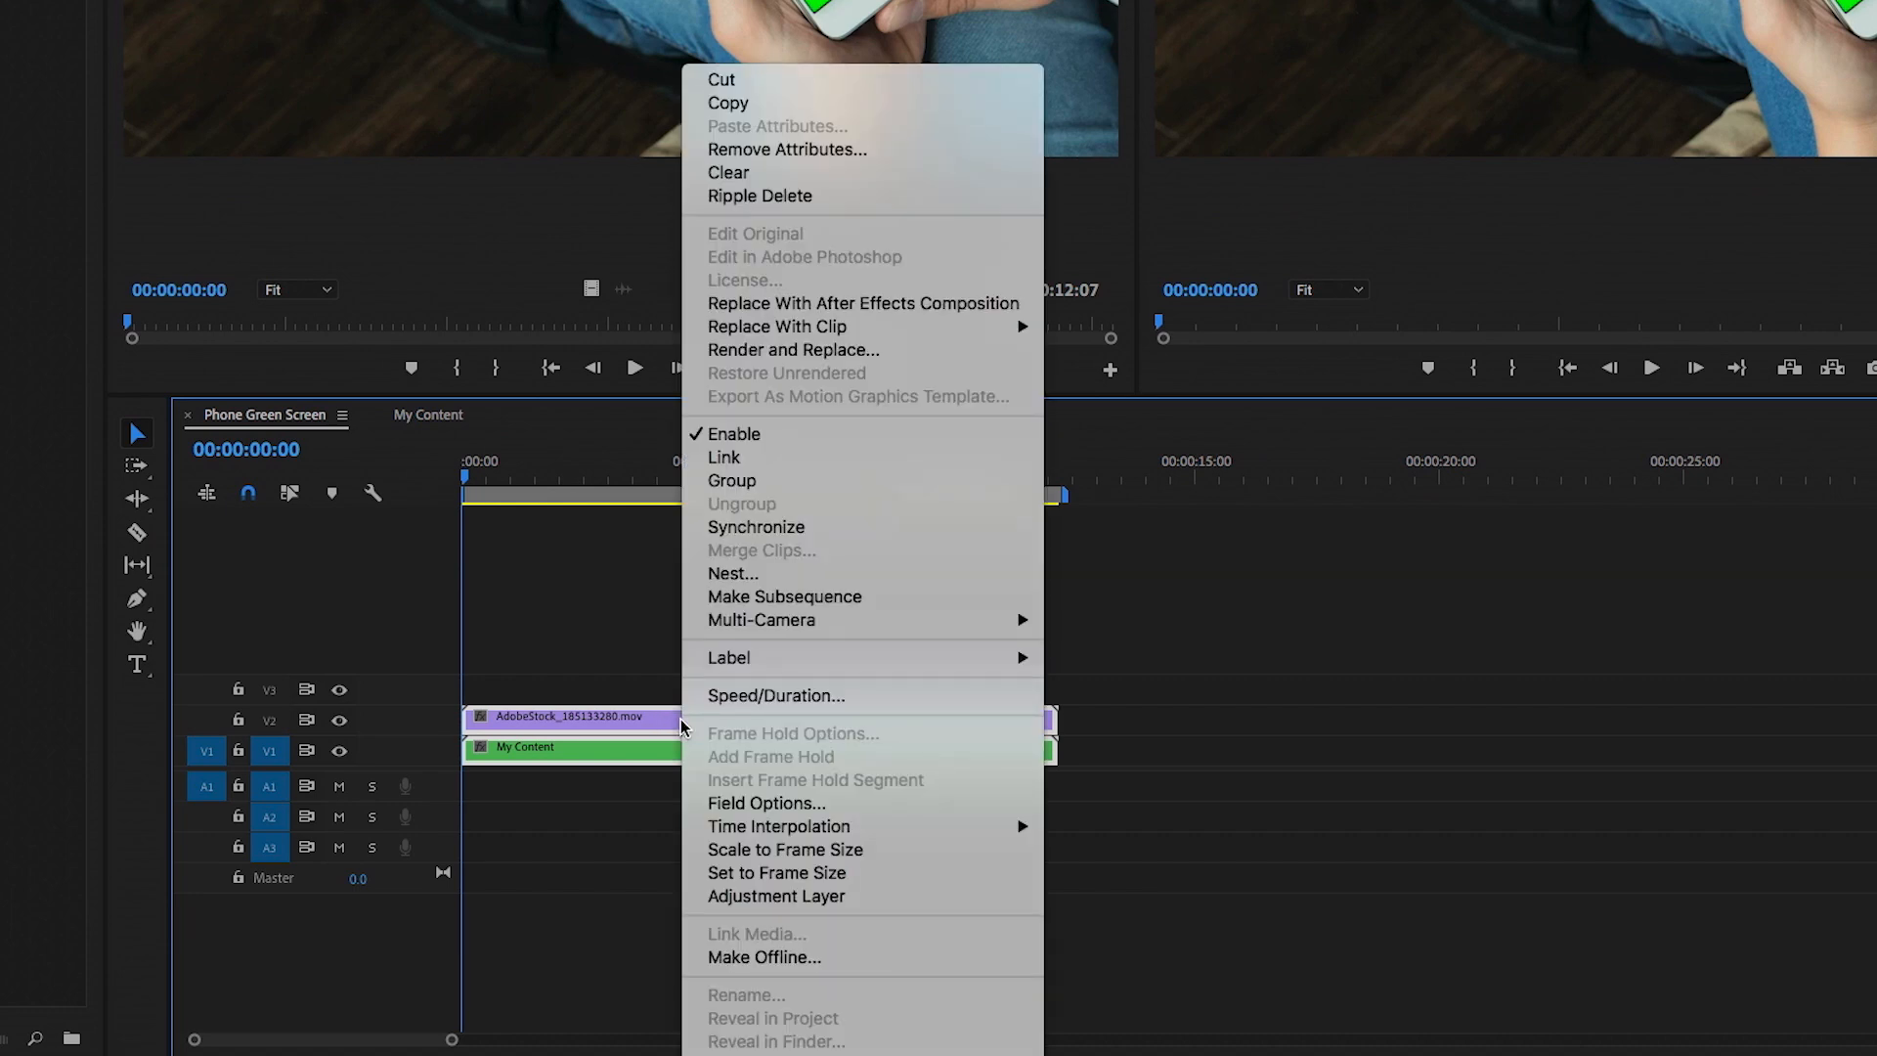
left_click(719, 303)
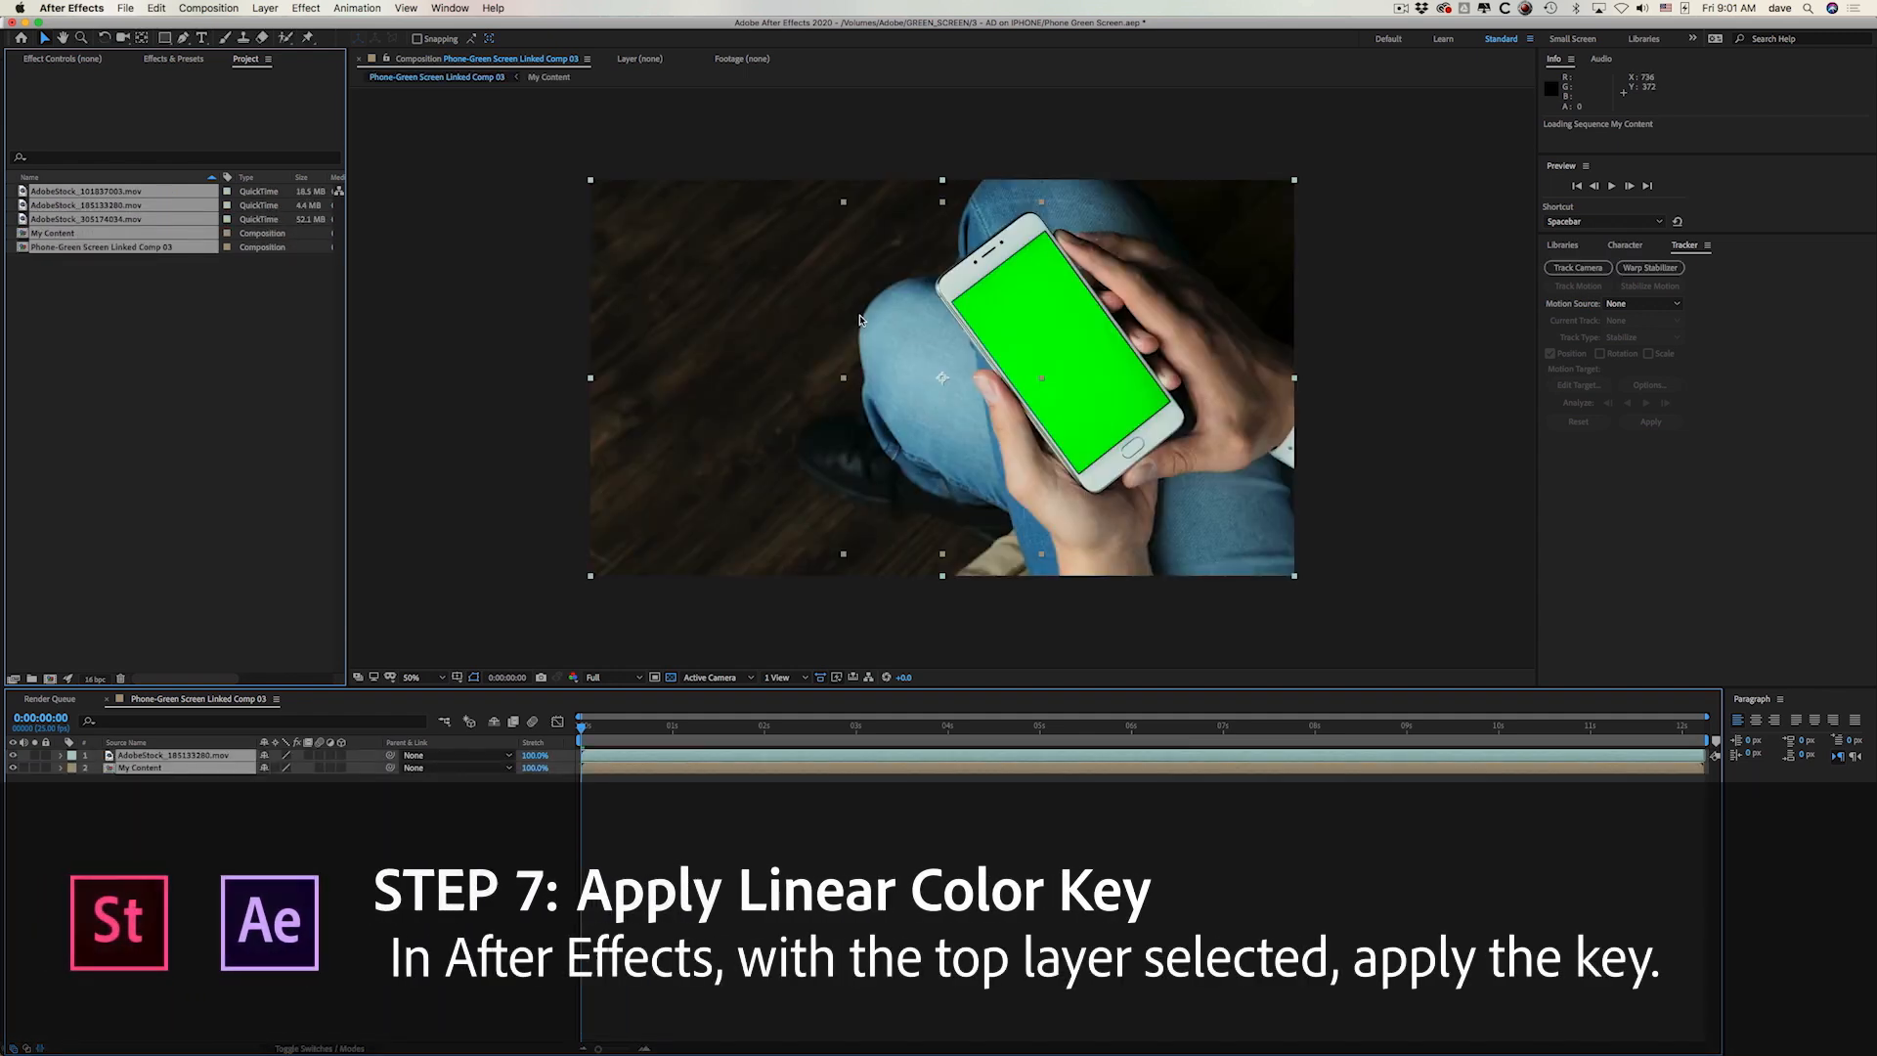
- In After Effects, apply Linear Color Key to the AdobeStock_185133280.mov layer and sample the phone screen's green as the key color
left_click(242, 355)
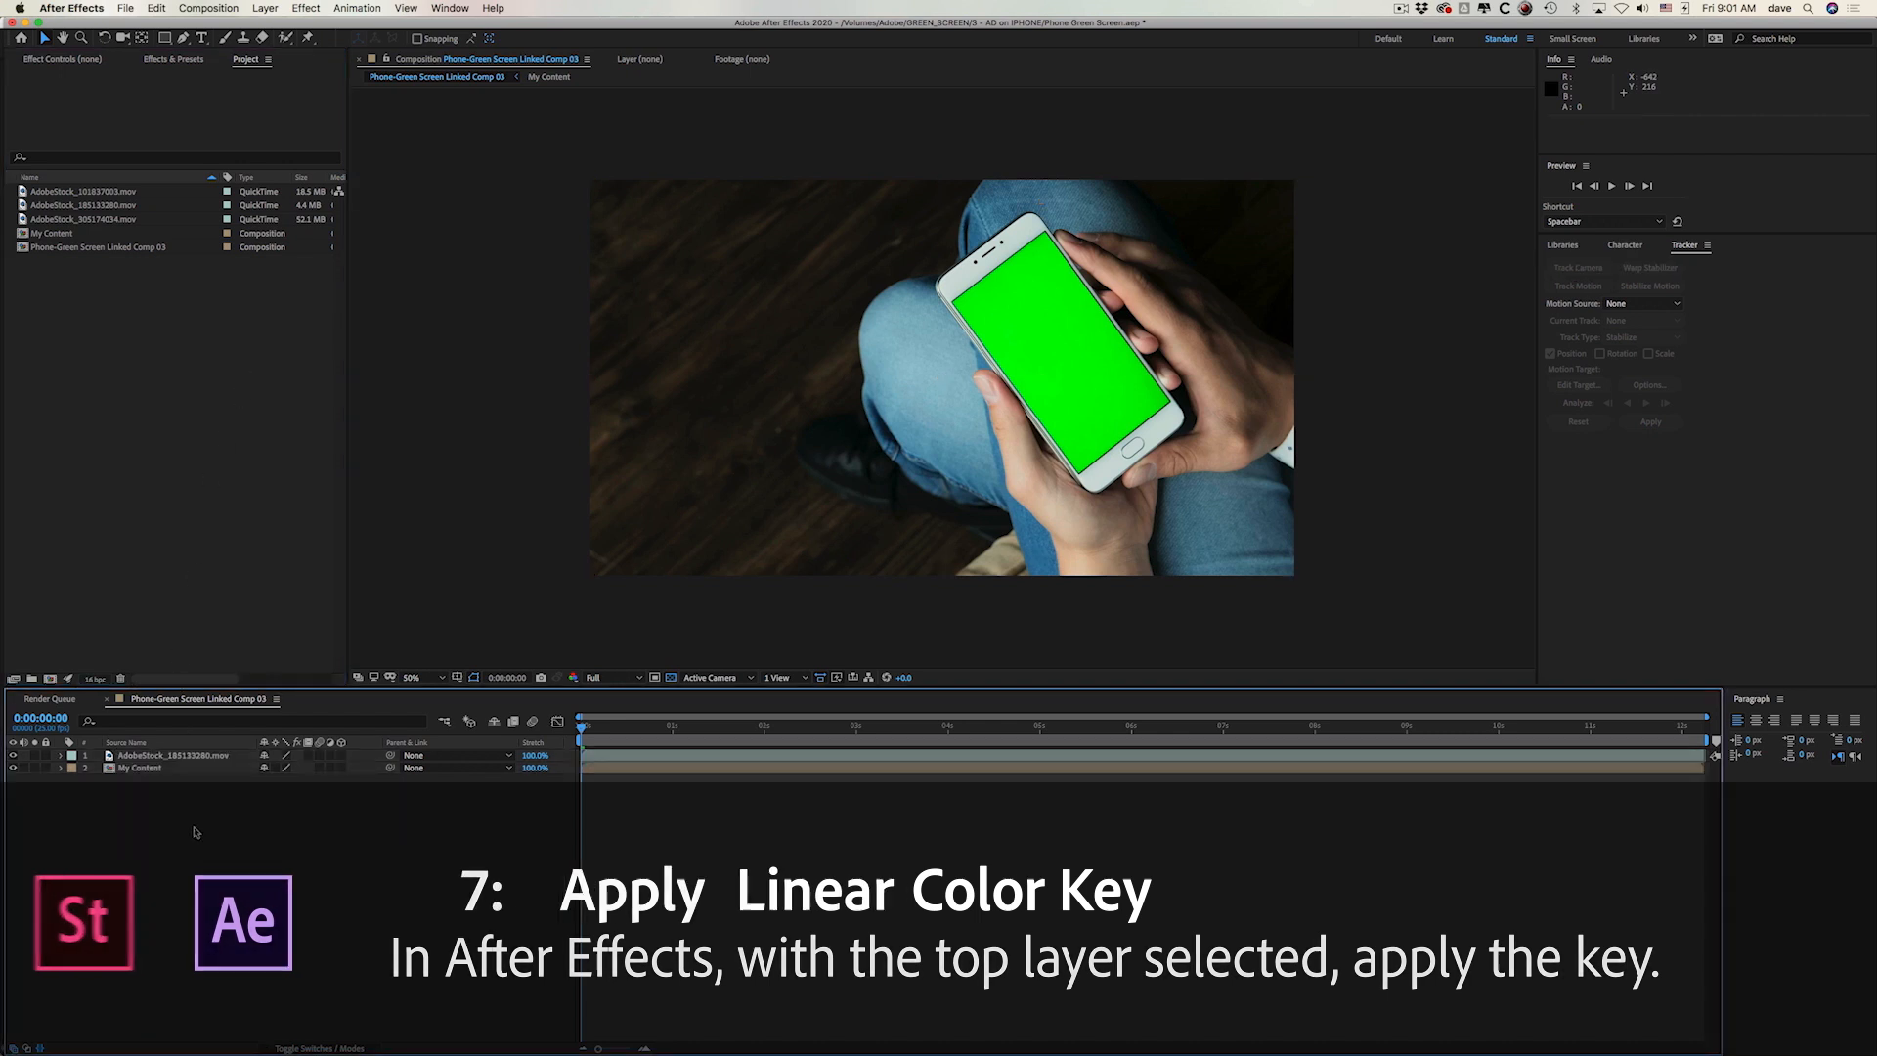
left_click(173, 758)
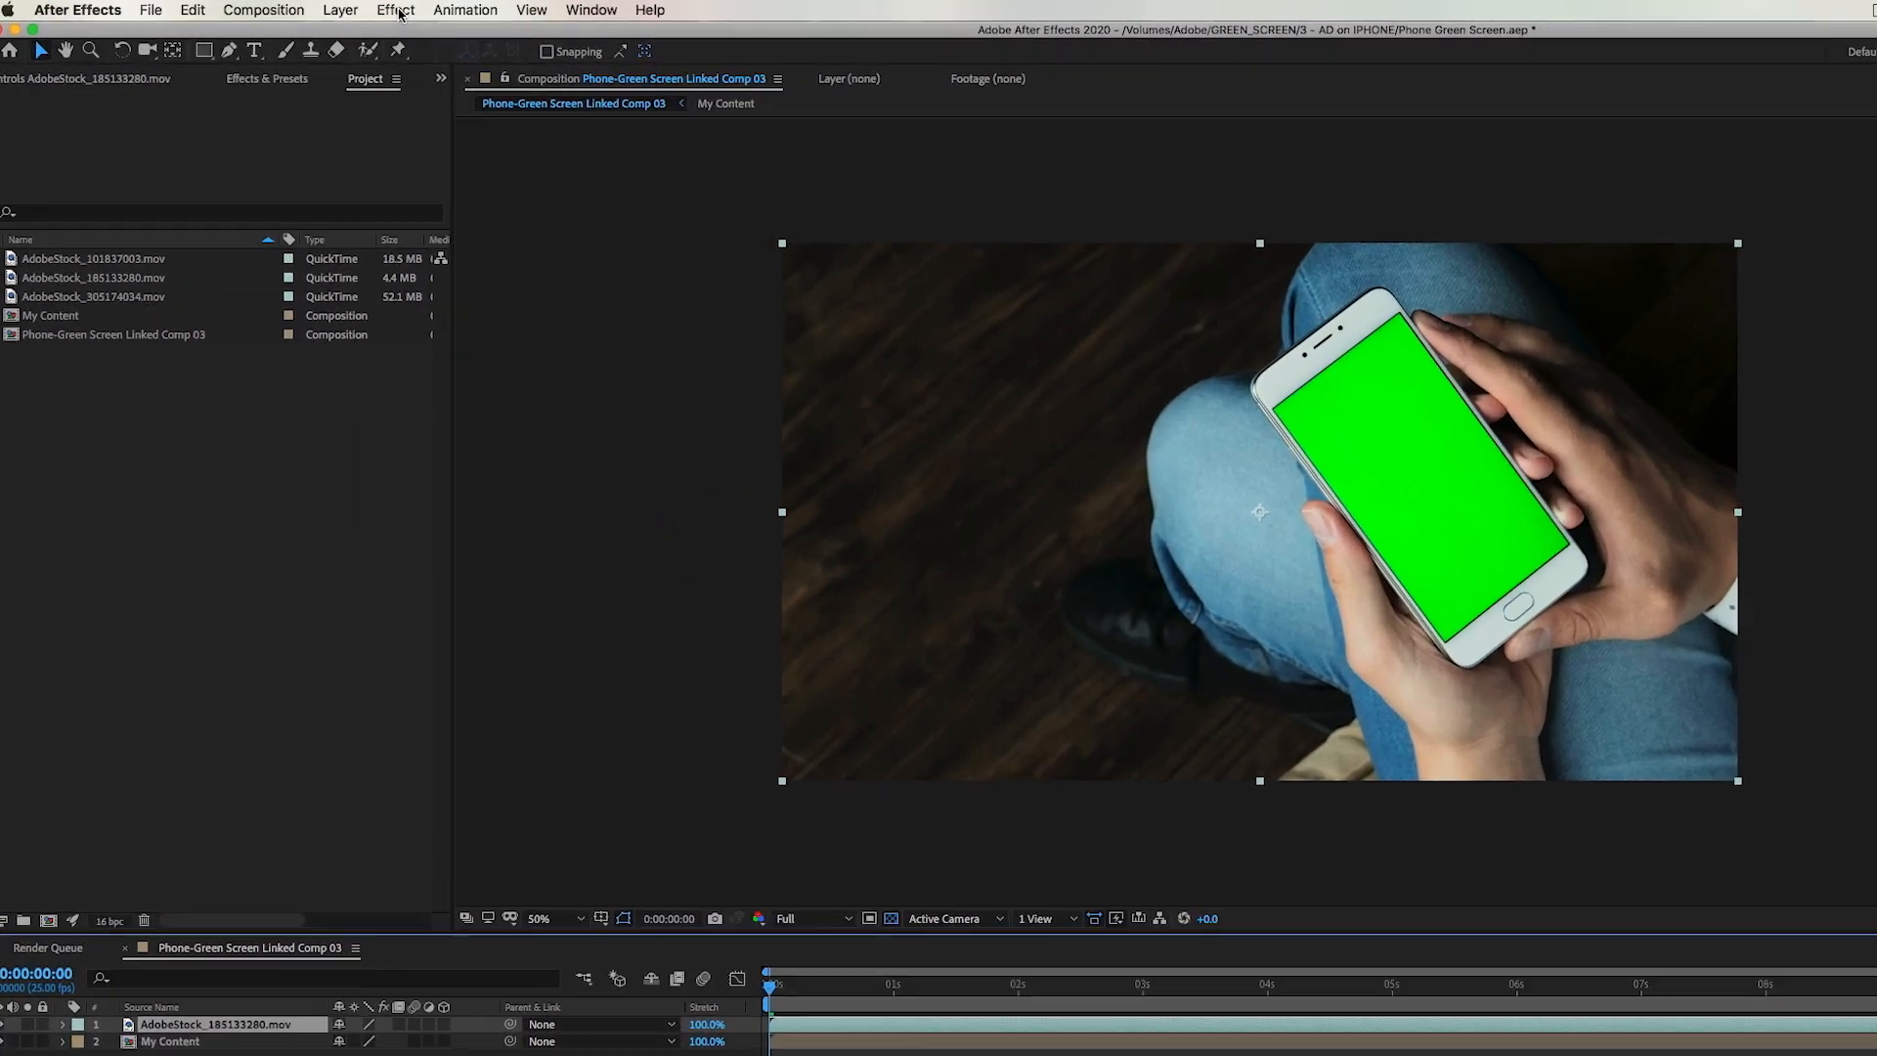
left_click(306, 9)
mouse_move(556, 401)
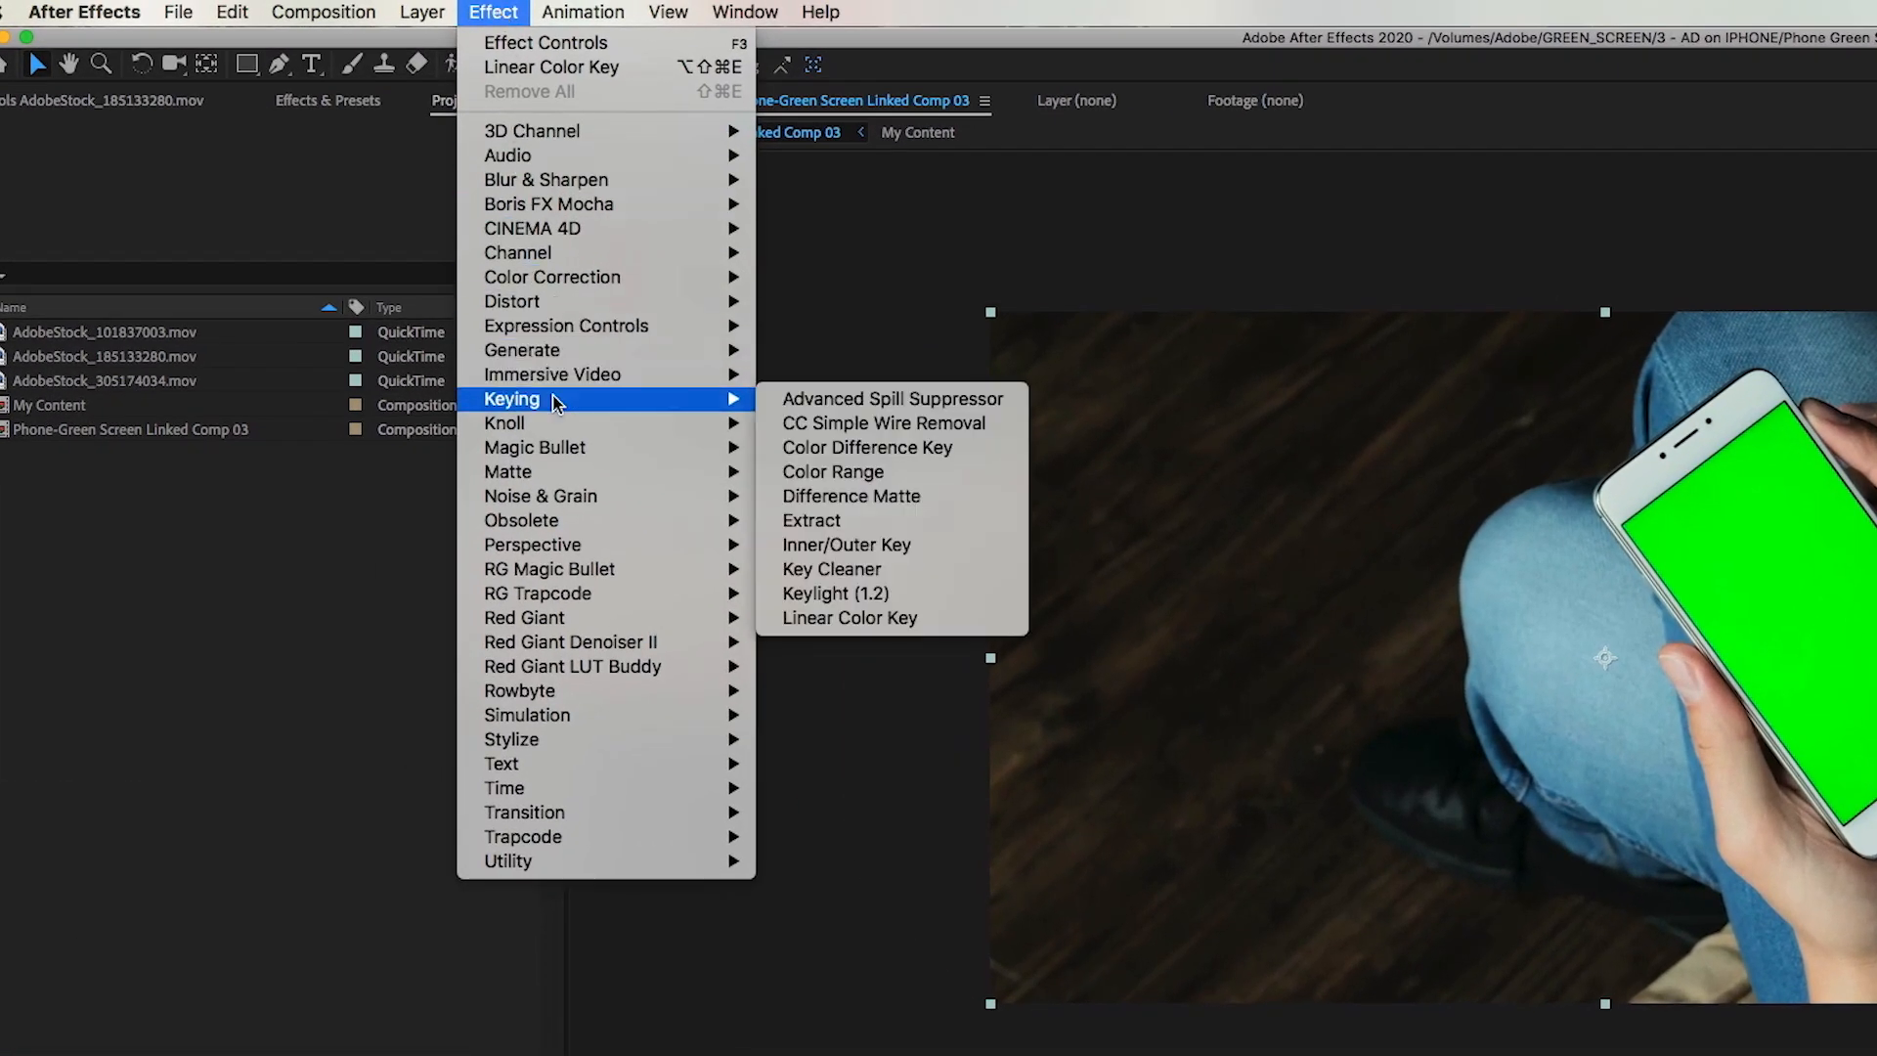
left_click(823, 614)
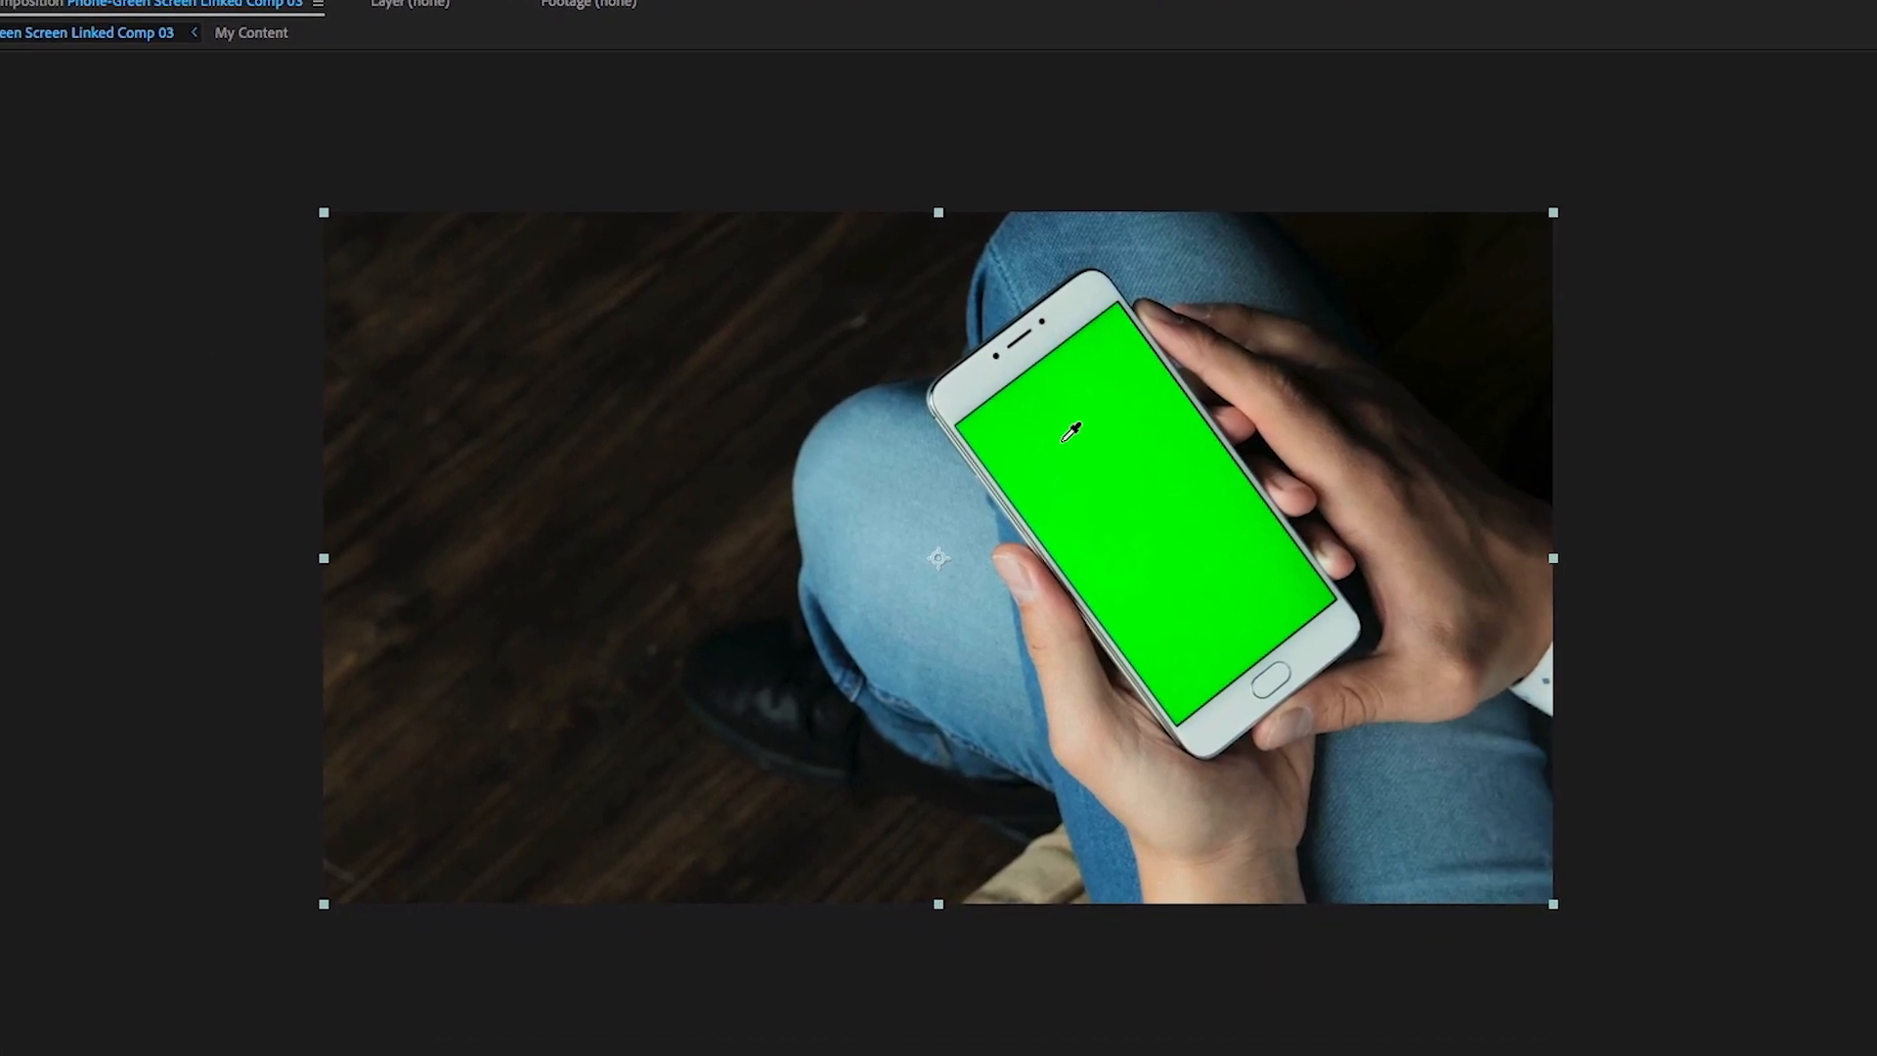
left_click(1731, 542)
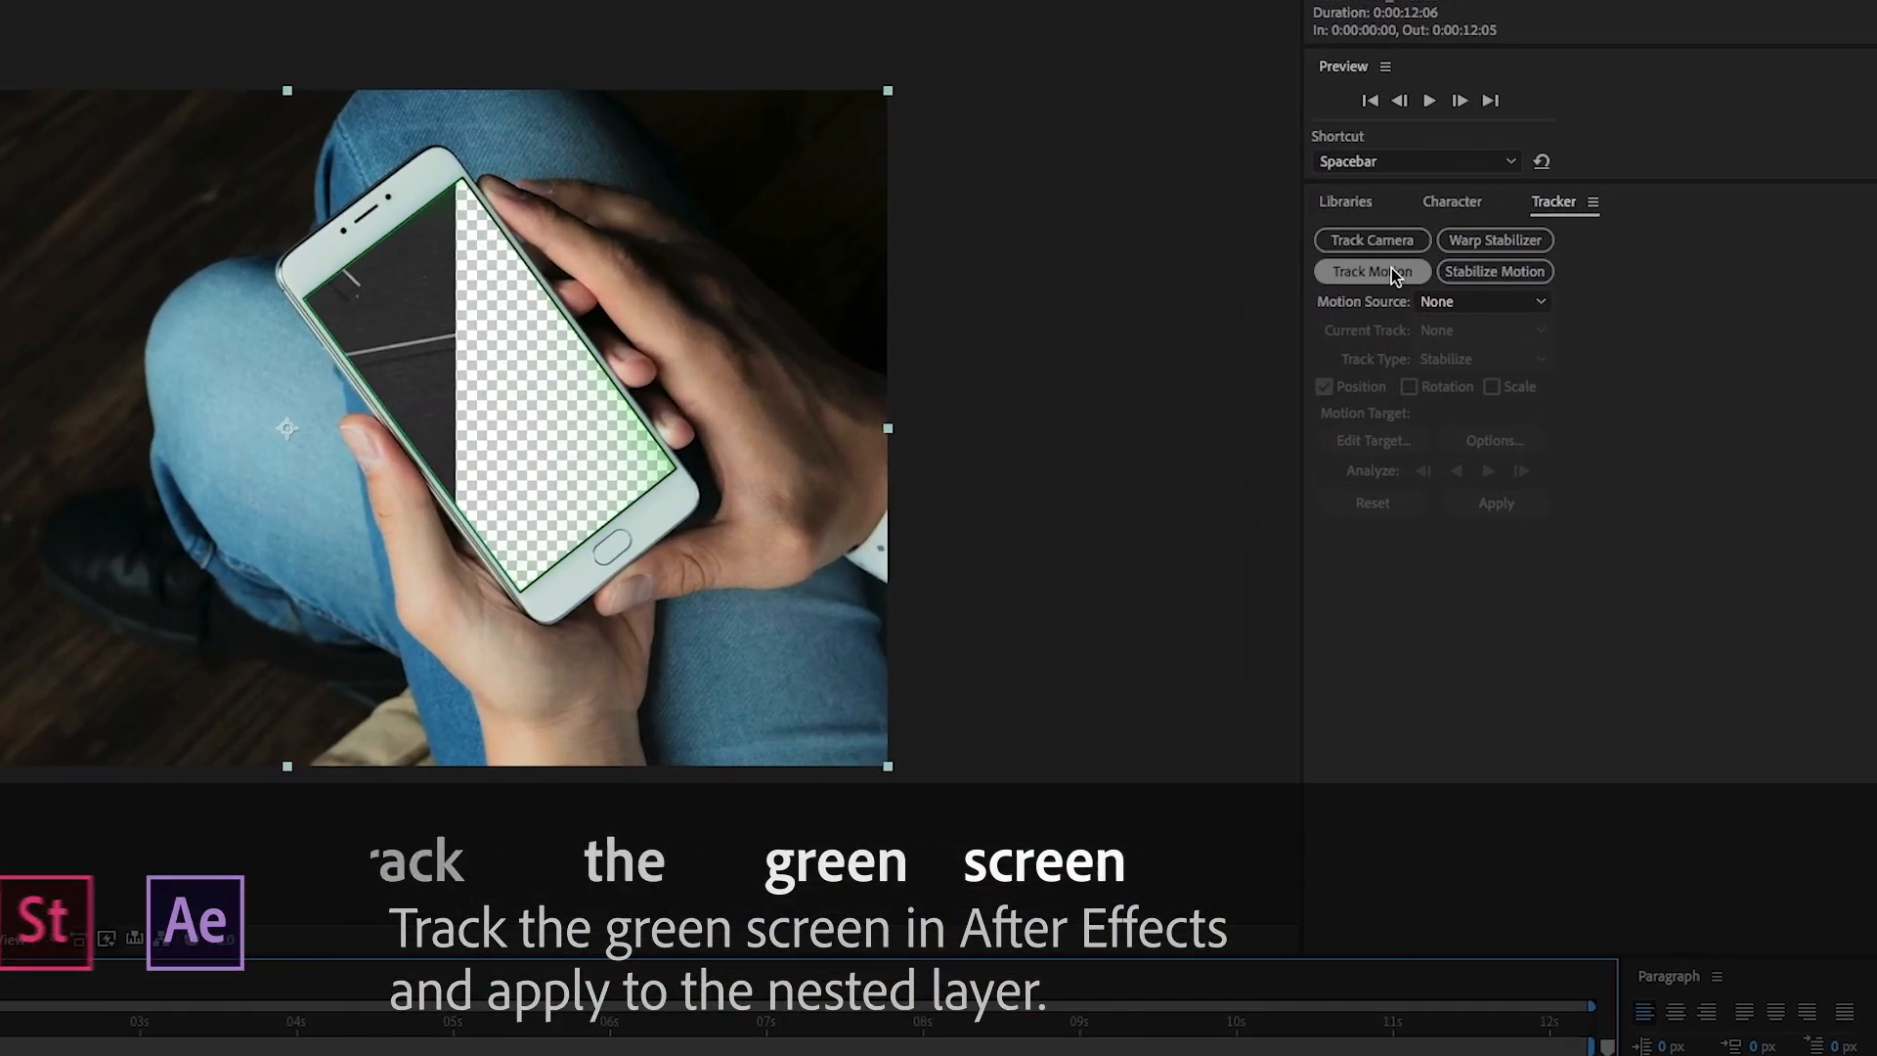
- Start a motion track on the phone layer and set the track type to Perspective corner pin
left_click(1391, 274)
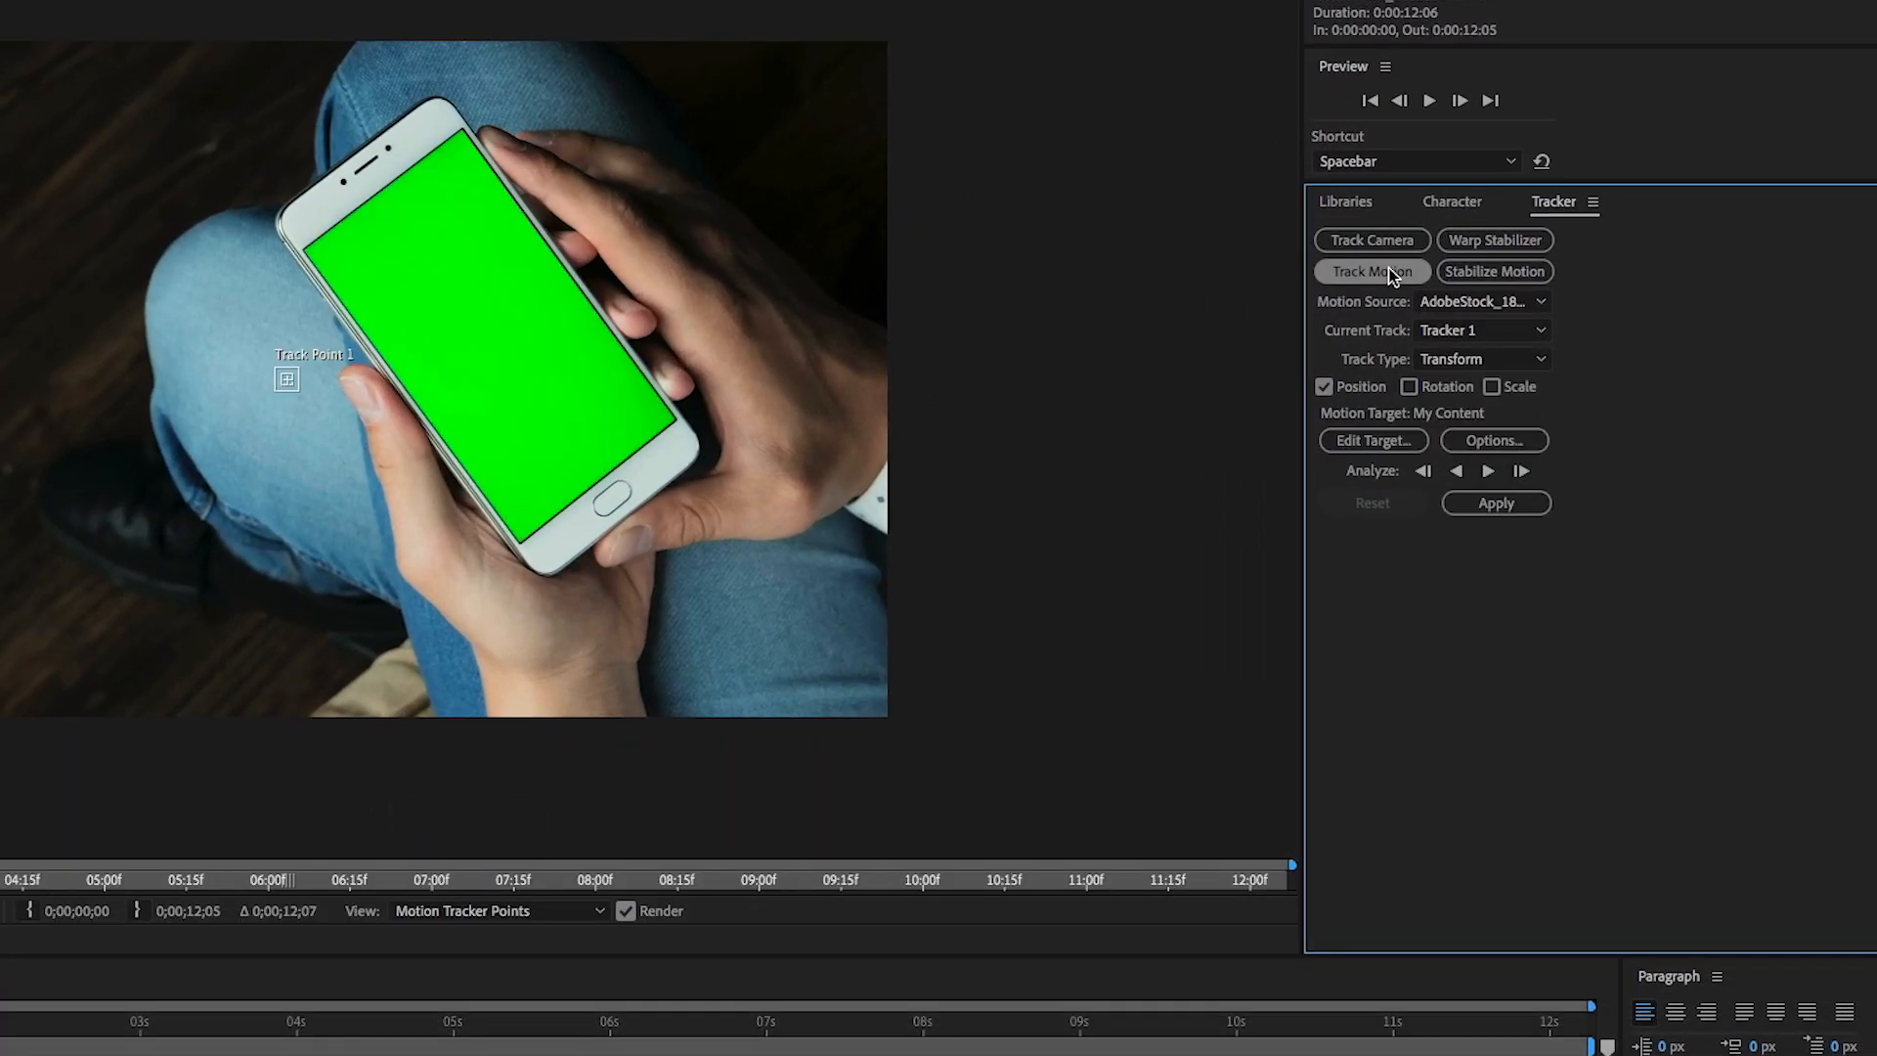
left_click(1538, 360)
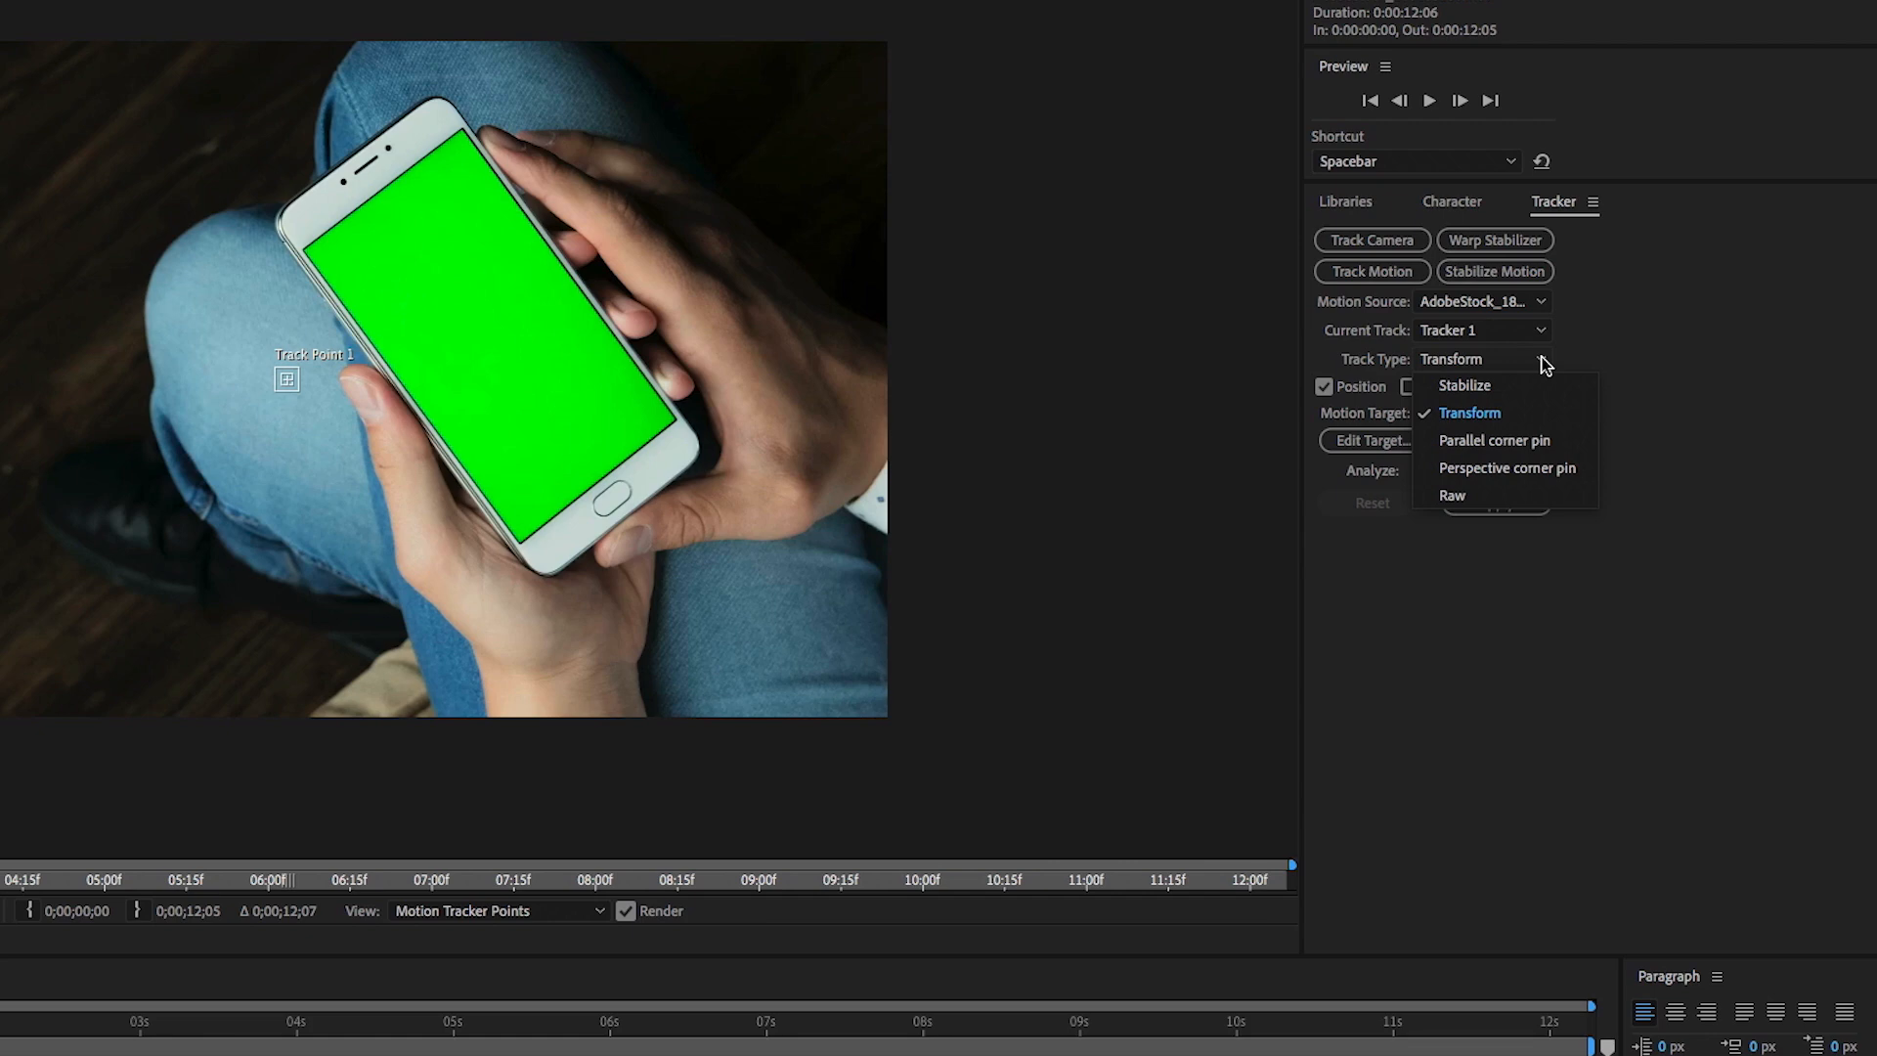
left_click(1503, 465)
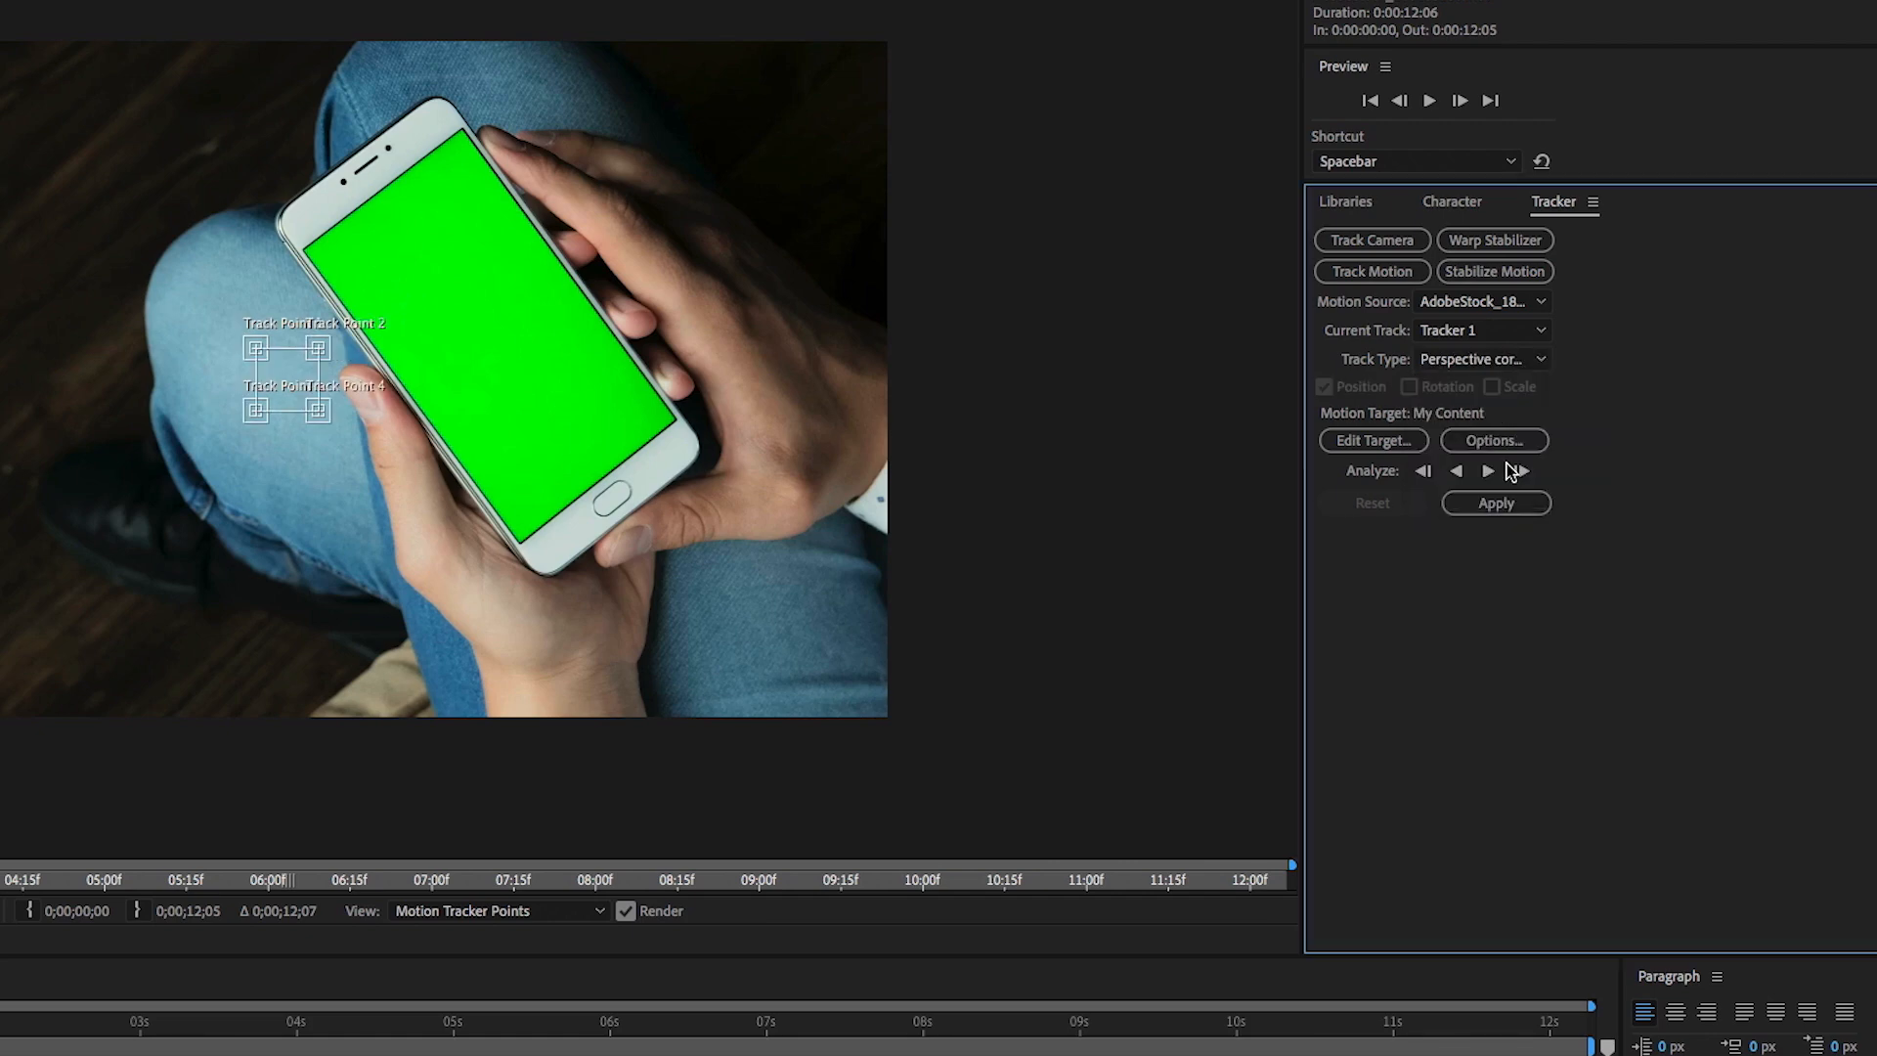
- Place the four track points on the matching corners of the phone's green screen
scroll(259, 354, "up", 2)
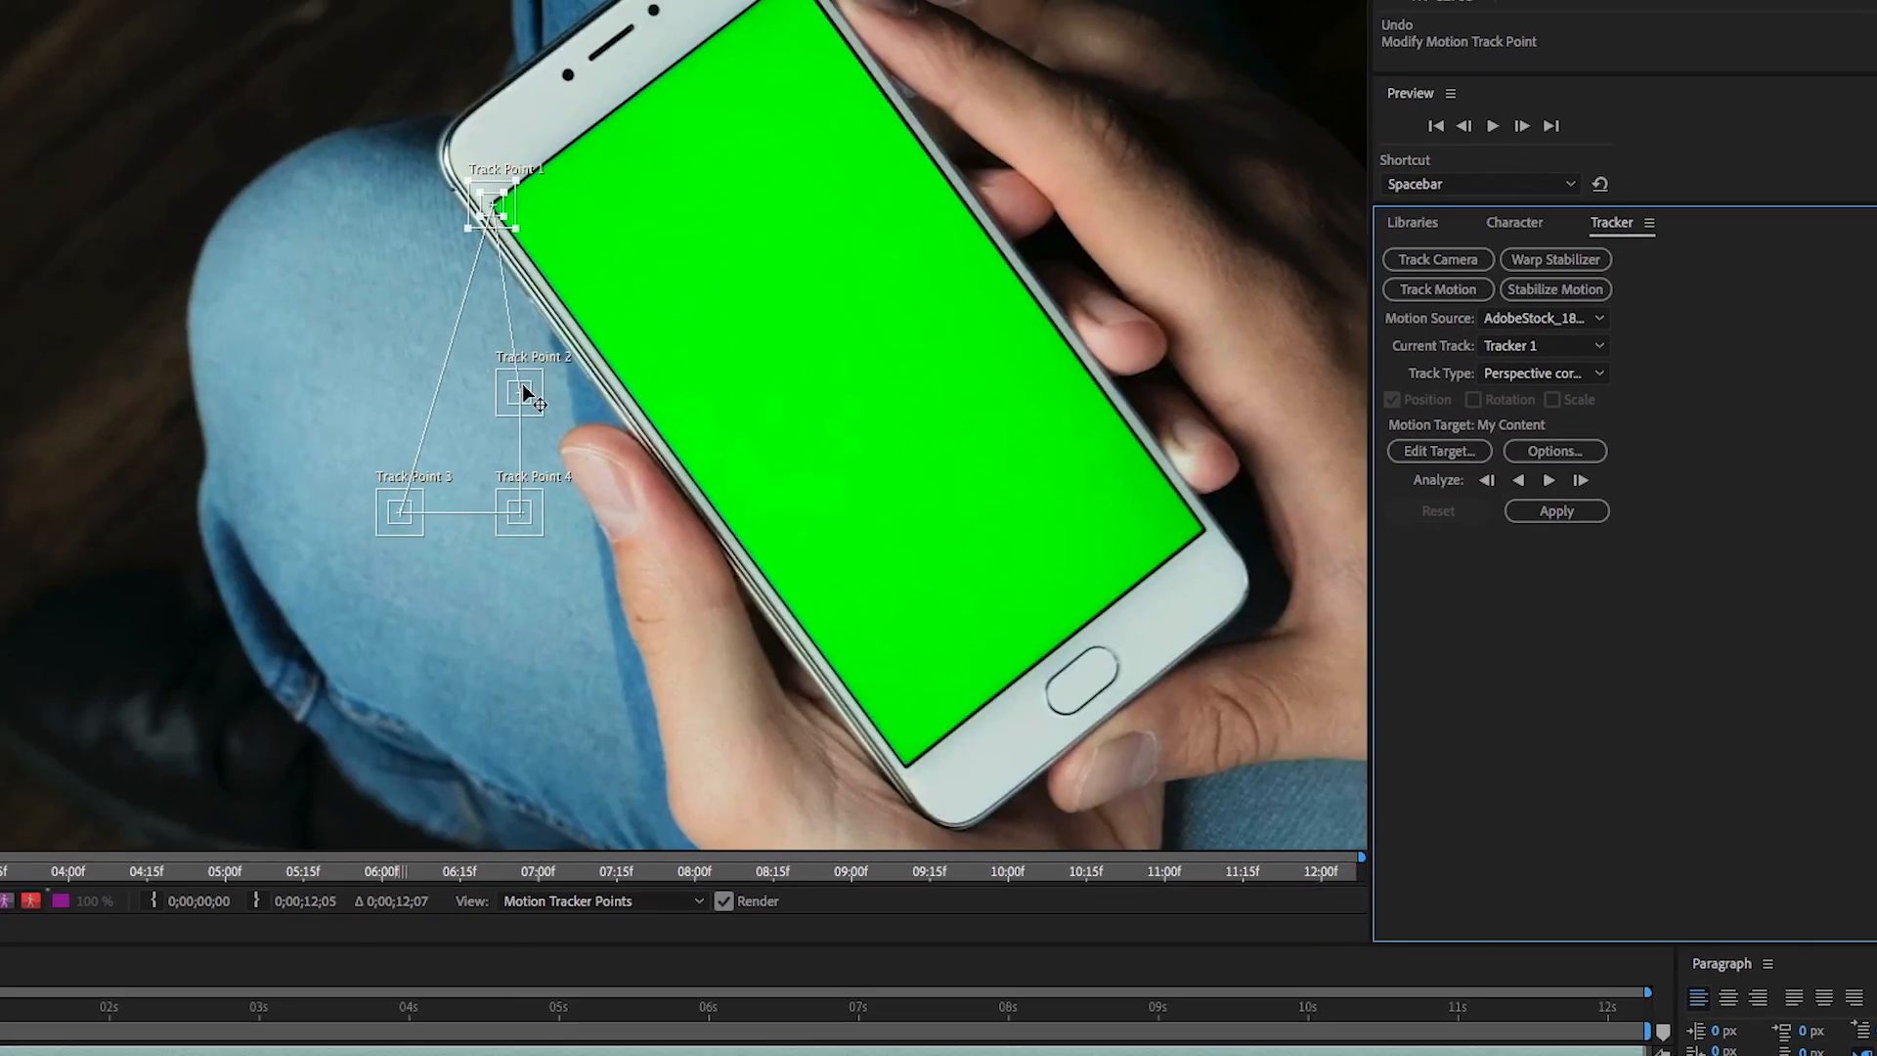
left_click_drag(420, 381, 611, 31)
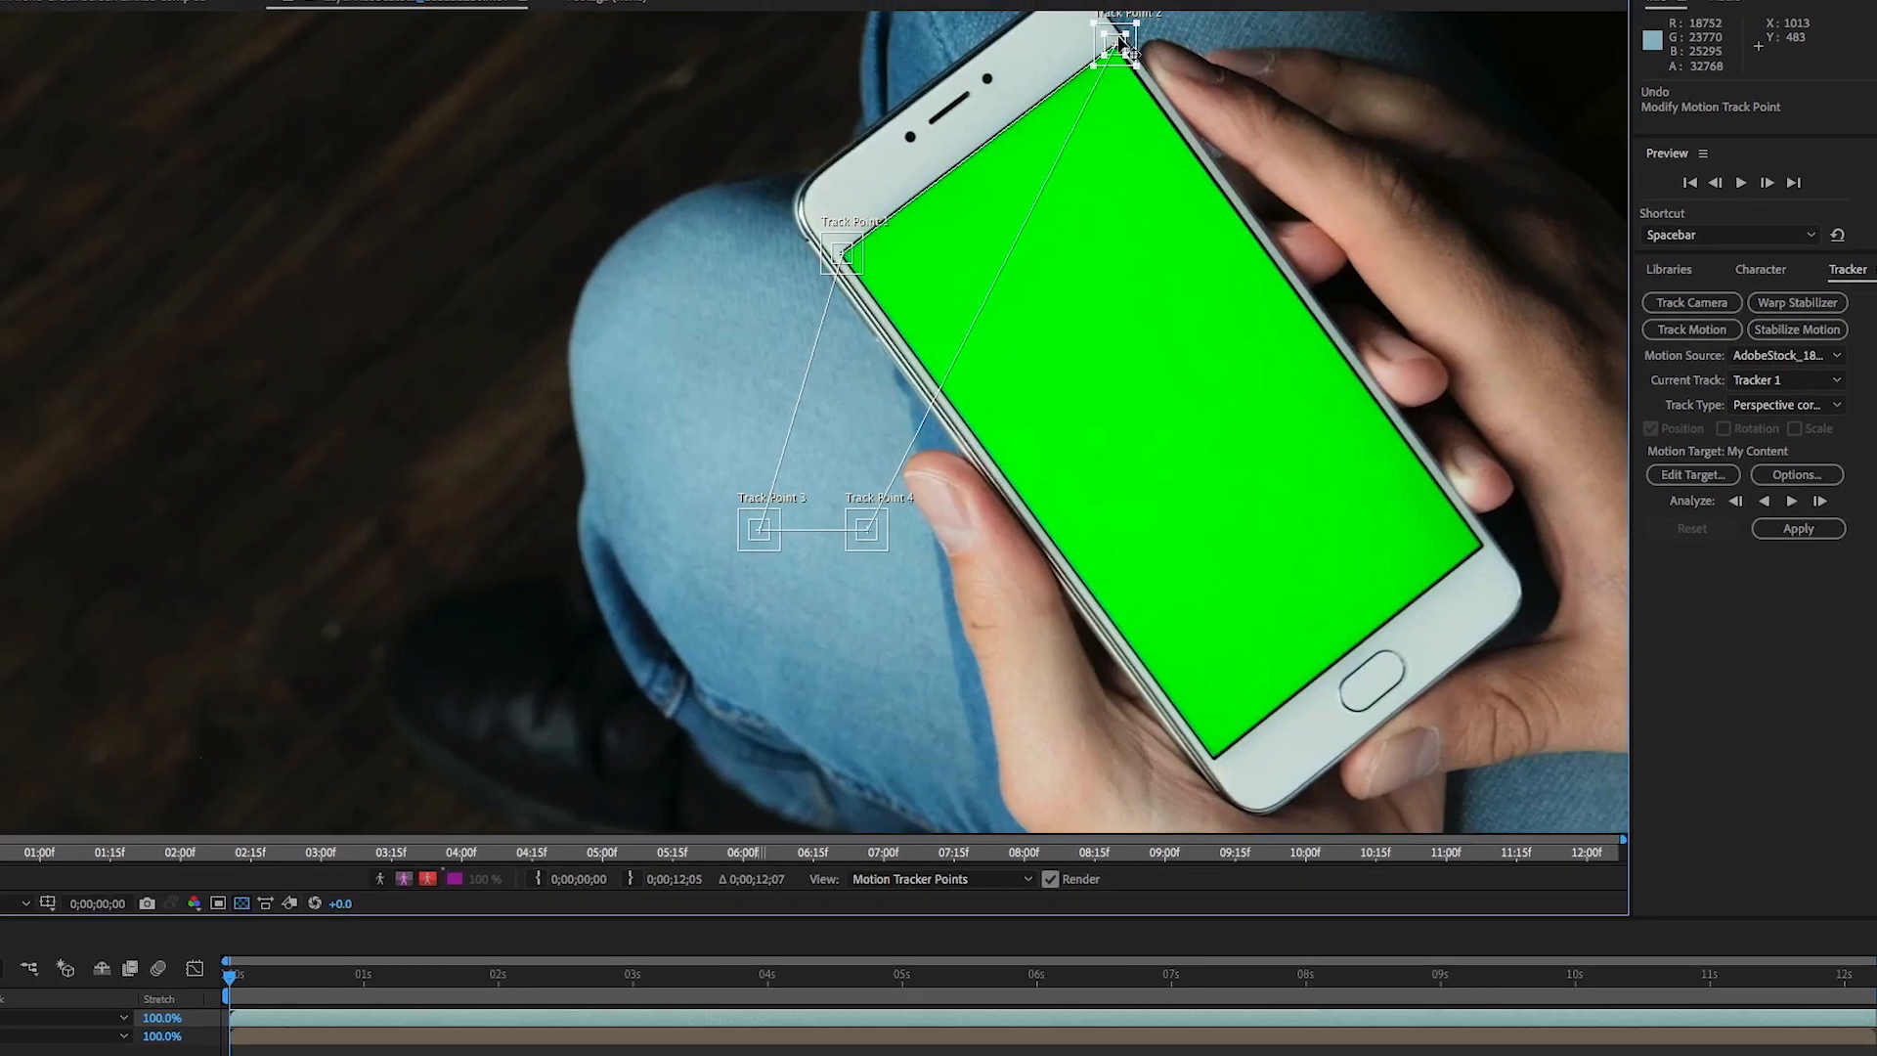
left_click_drag(880, 546, 1229, 562)
left_click_drag(1483, 553, 1486, 554)
left_click(761, 541)
left_click_drag(1212, 777, 1219, 779)
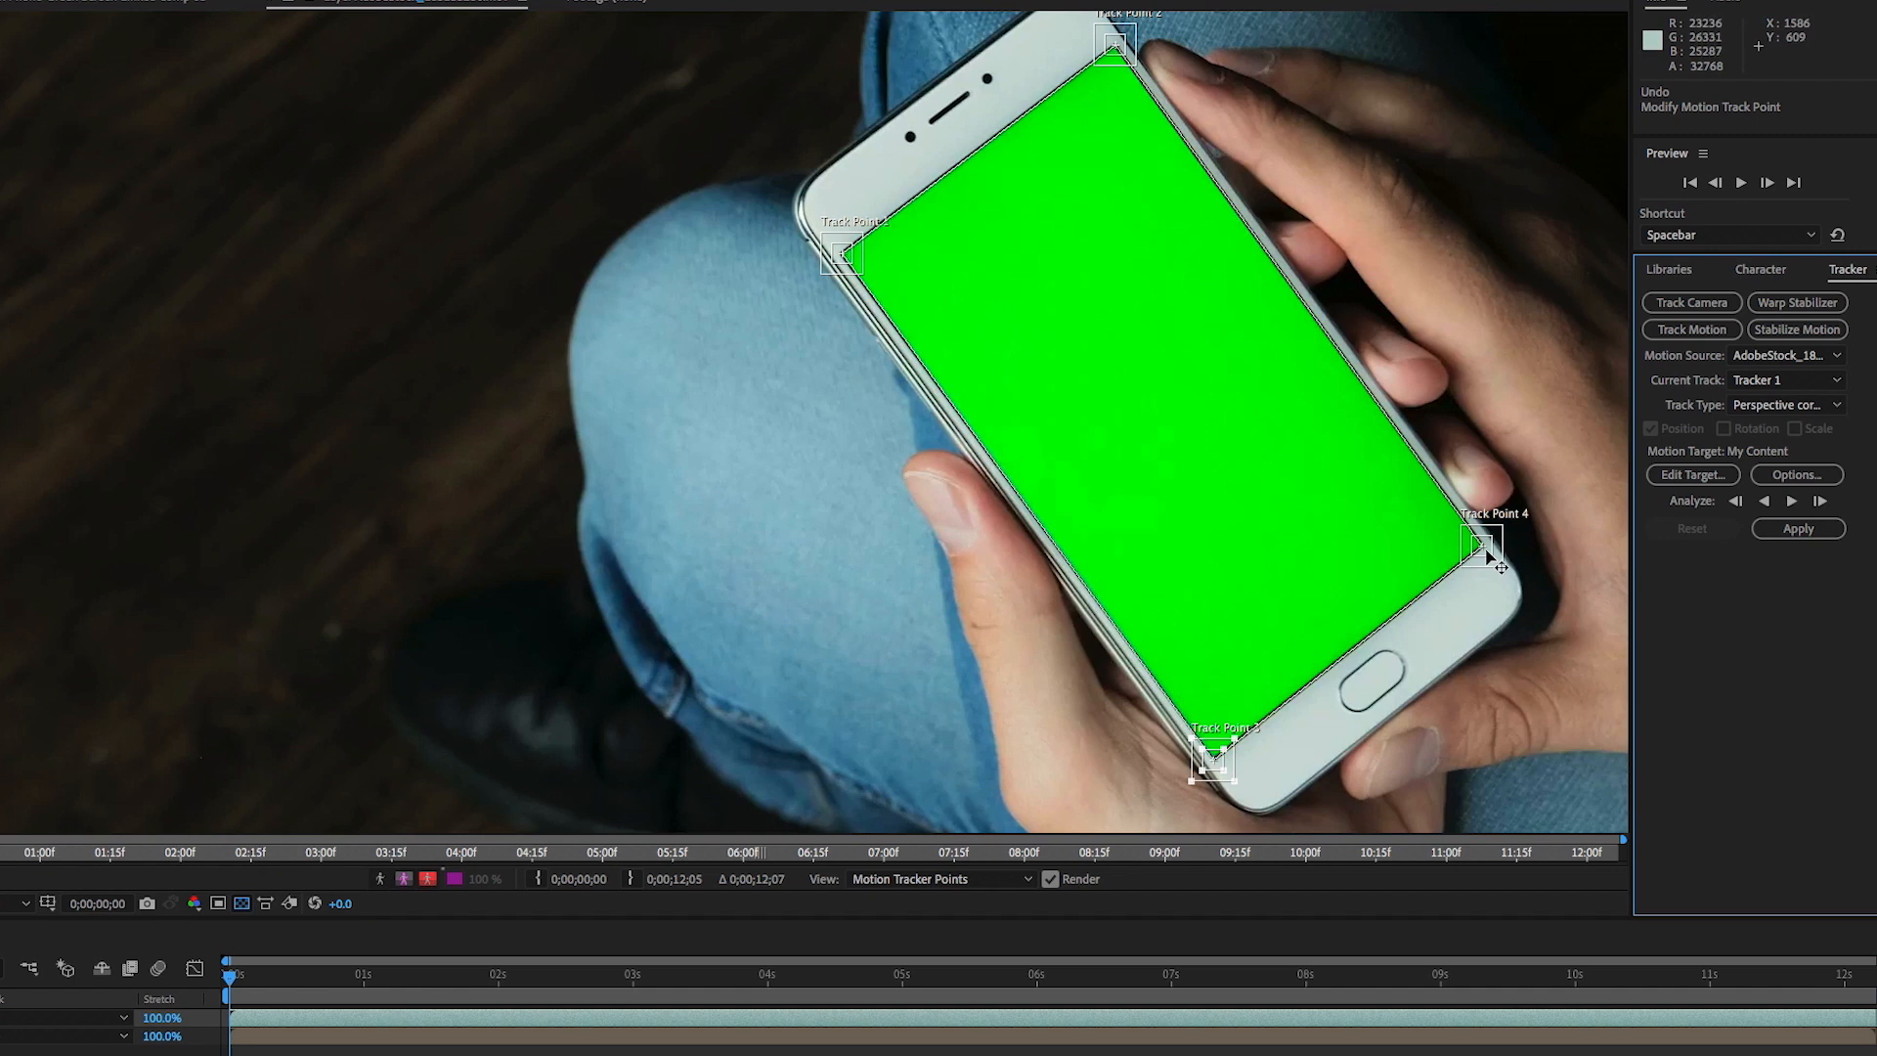
left_click_drag(1487, 550, 1489, 549)
- Enlarge the search regions of all four track points around the phone screen's corners
left_click(859, 268)
left_click_drag(861, 271, 910, 316)
left_click_drag(1135, 65, 1184, 99)
left_click(1233, 760)
left_click_drag(1234, 780, 1282, 814)
left_click_drag(1463, 525, 1429, 500)
key("comma")
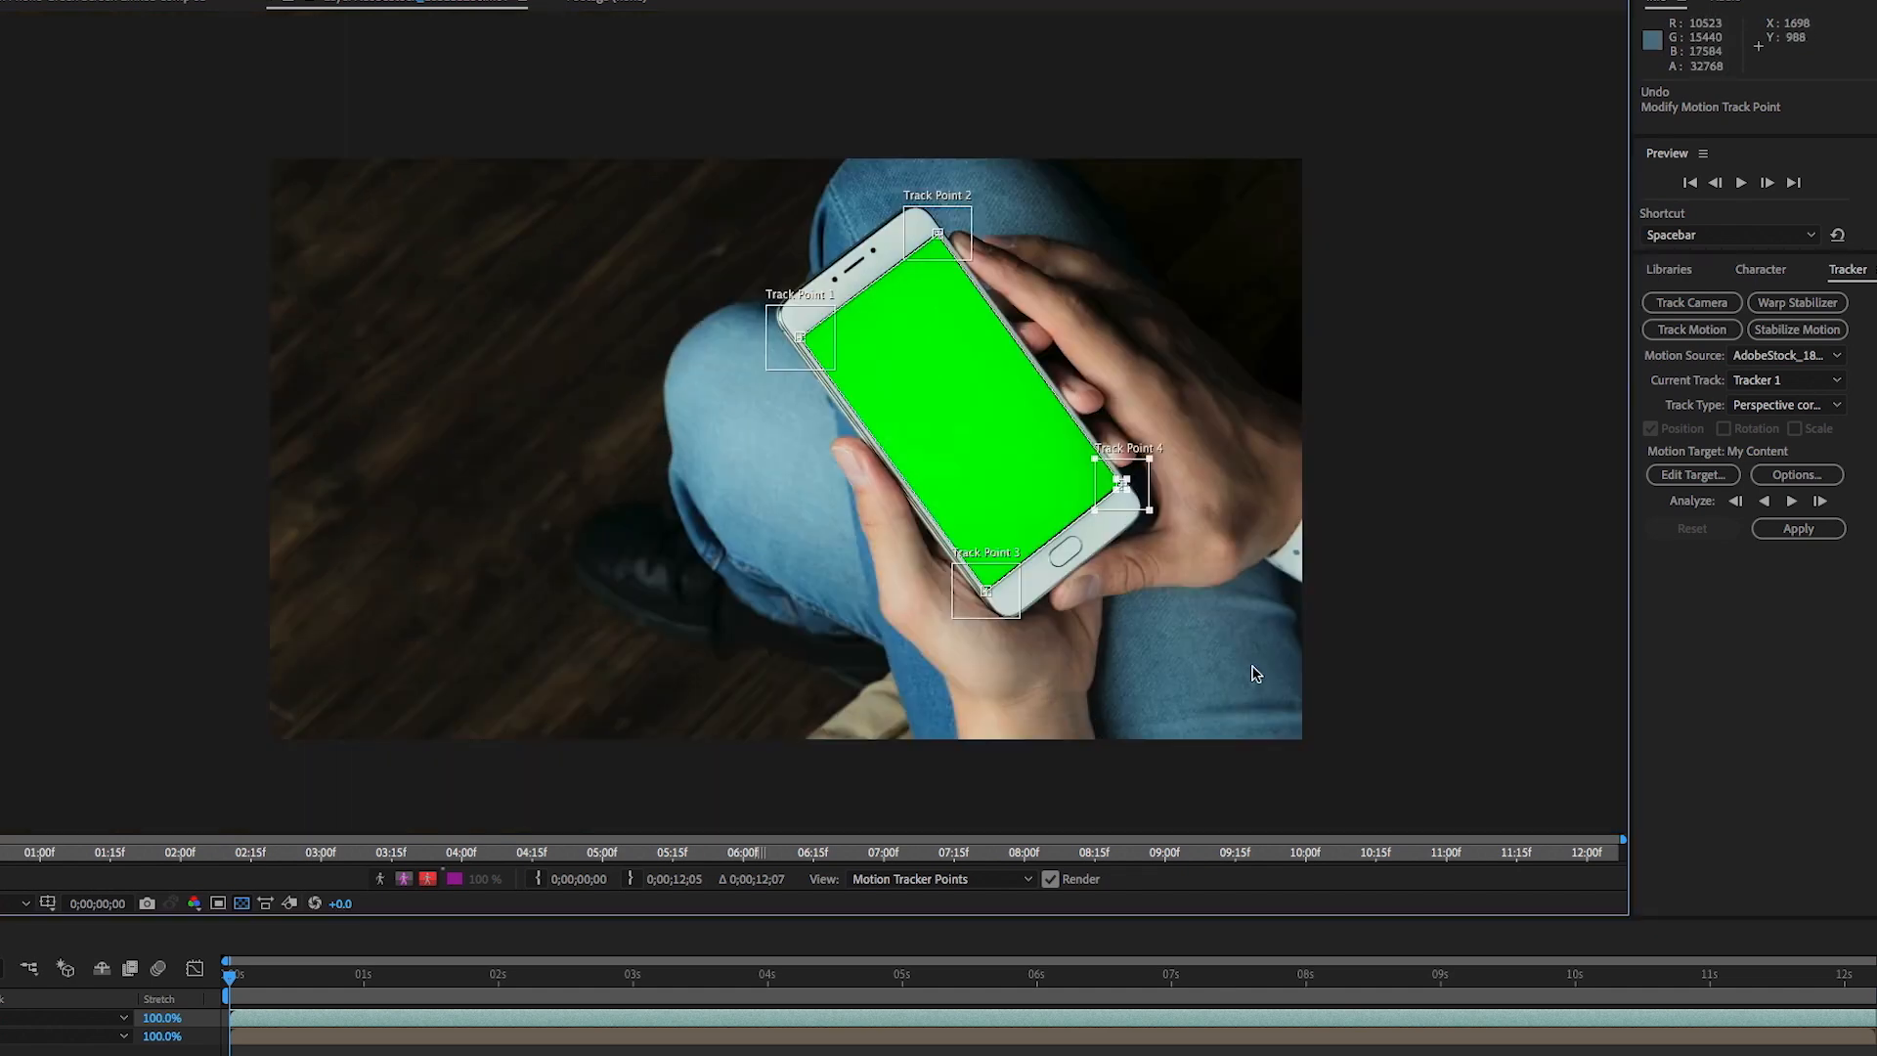
- Analyze the four track points forward through the clip, and choose 2. My Content as the motion target layer
left_click(1792, 502)
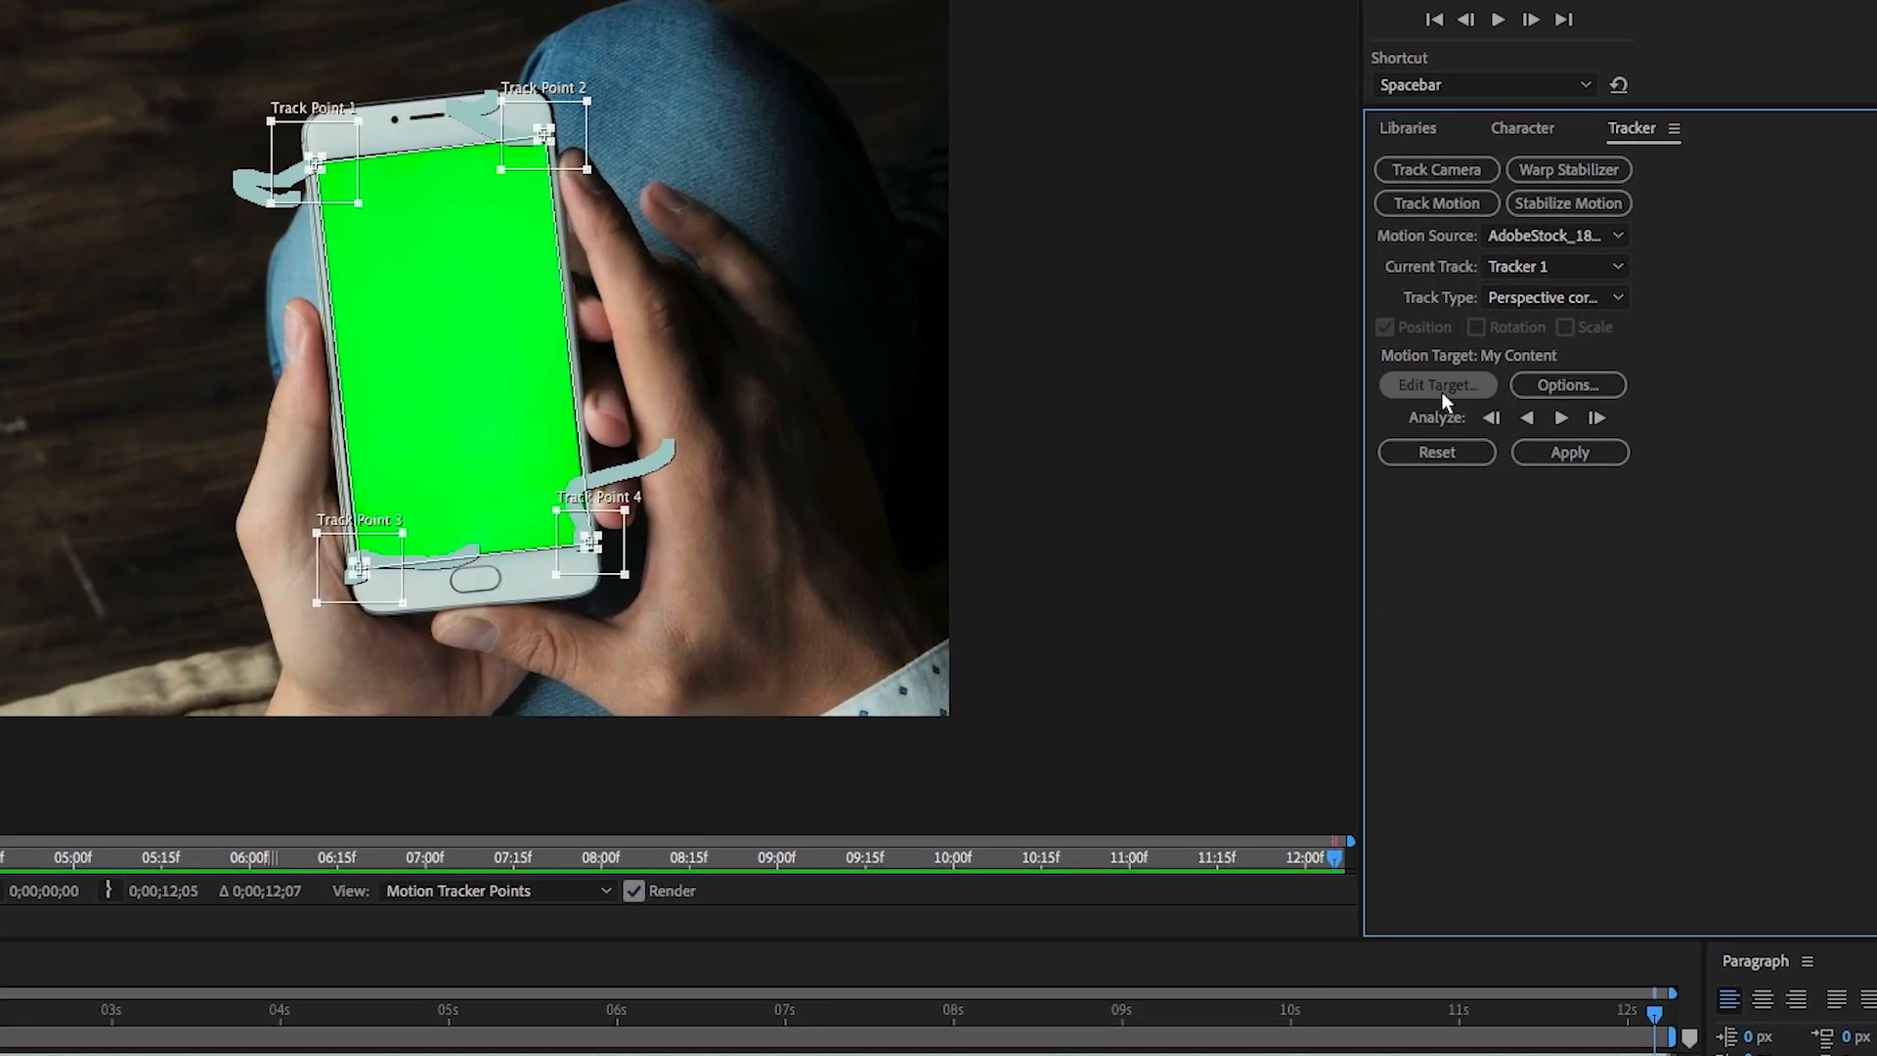
left_click(1598, 458)
left_click(1237, 202)
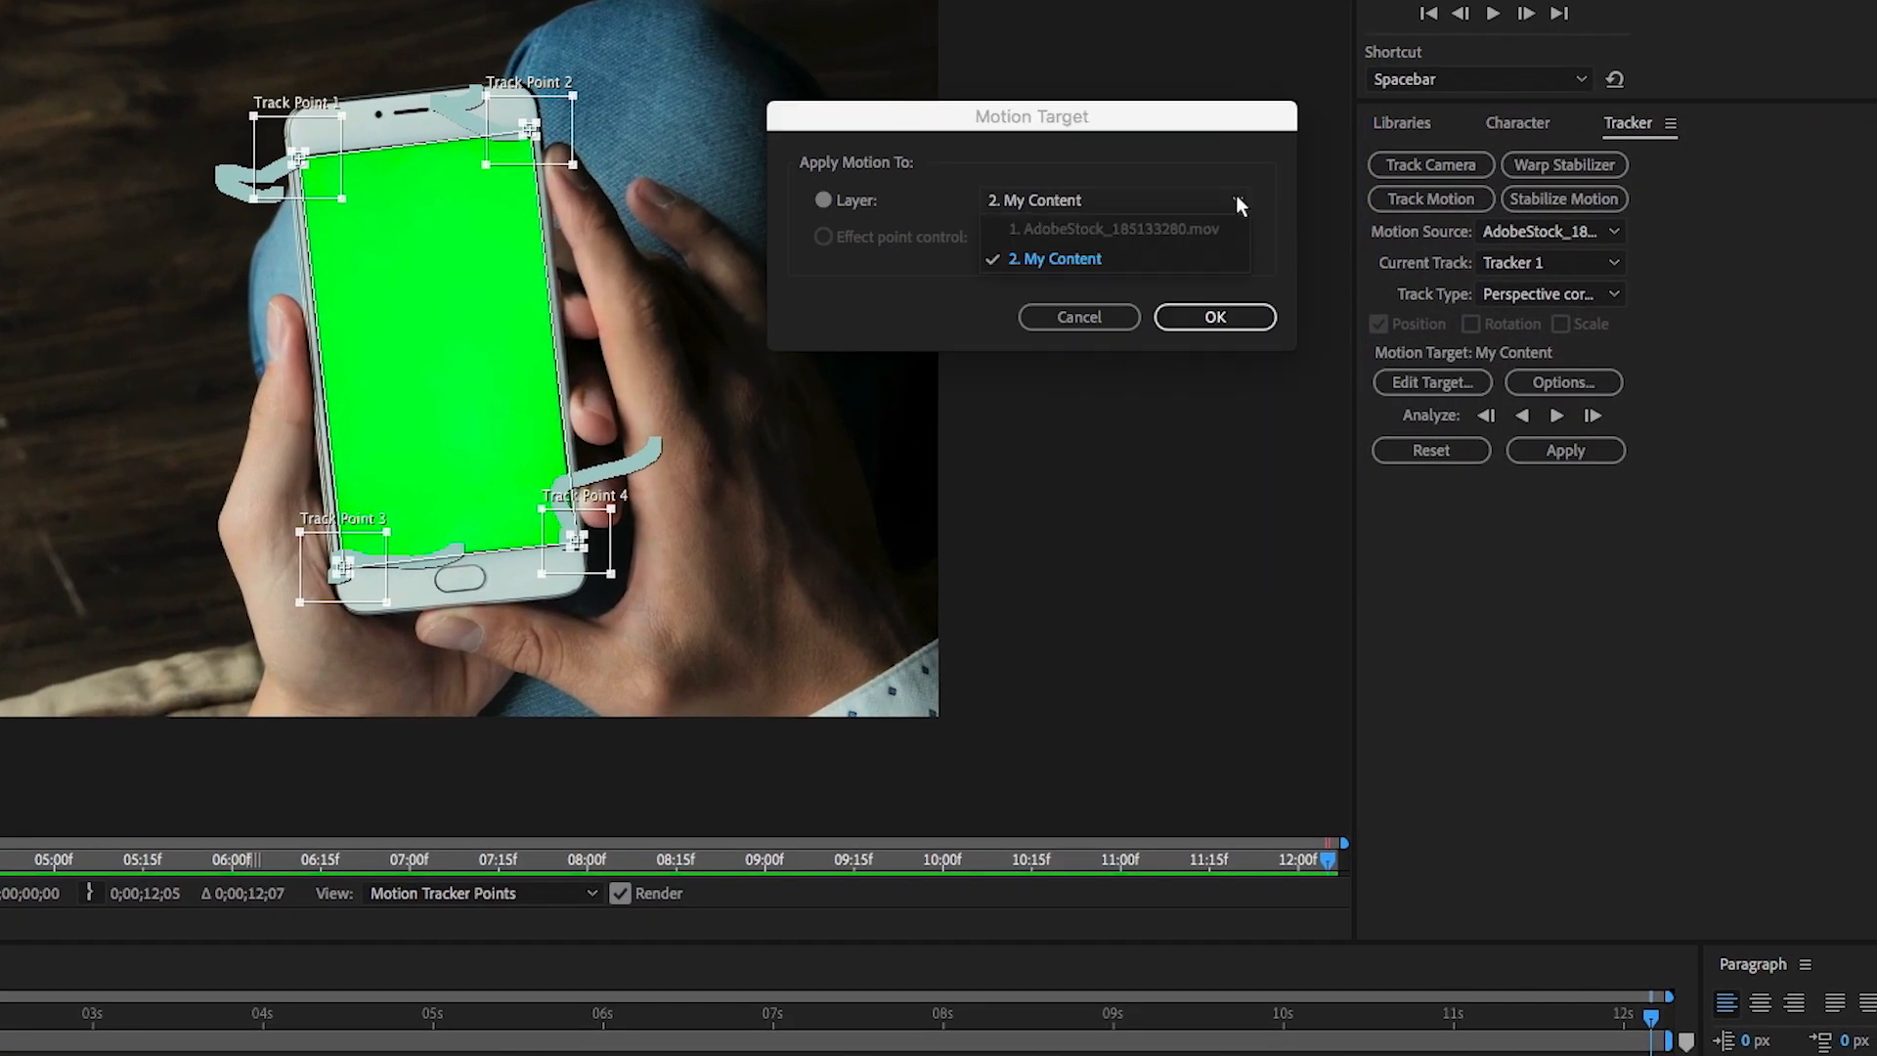
left_click(1147, 259)
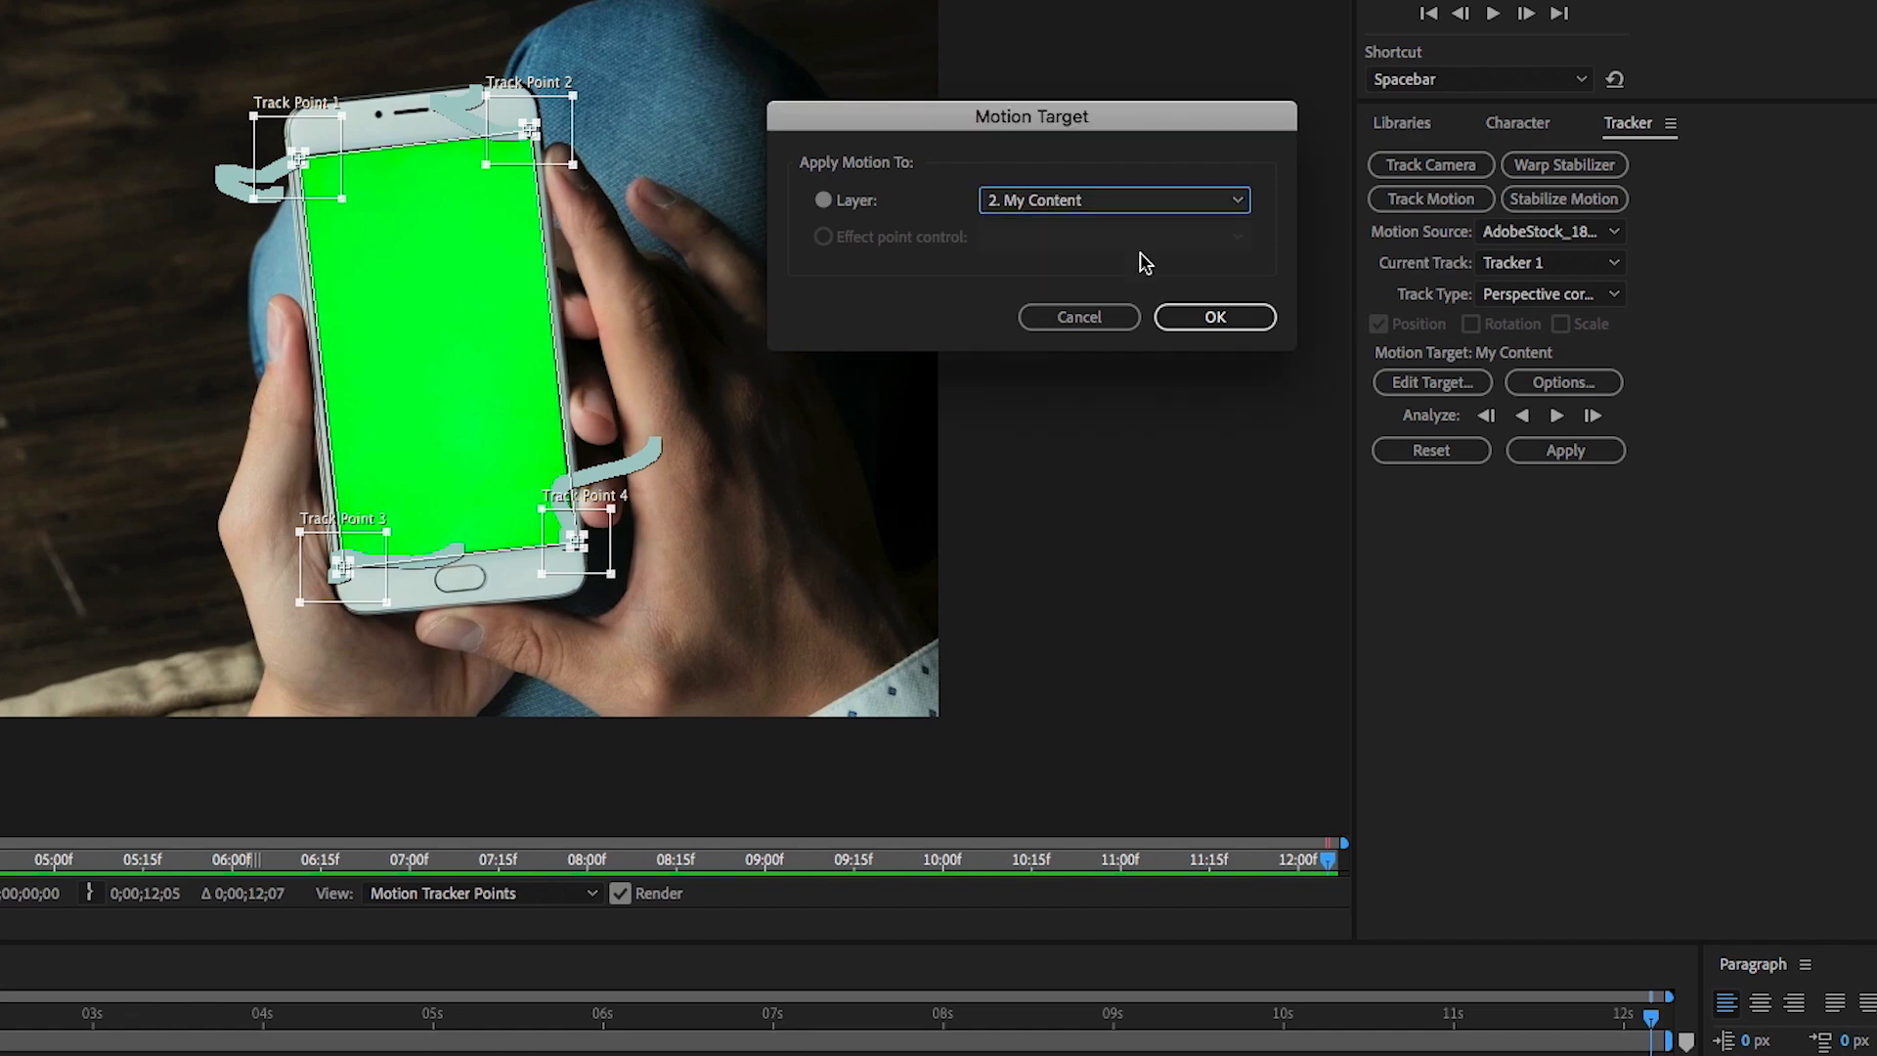
left_click(1242, 315)
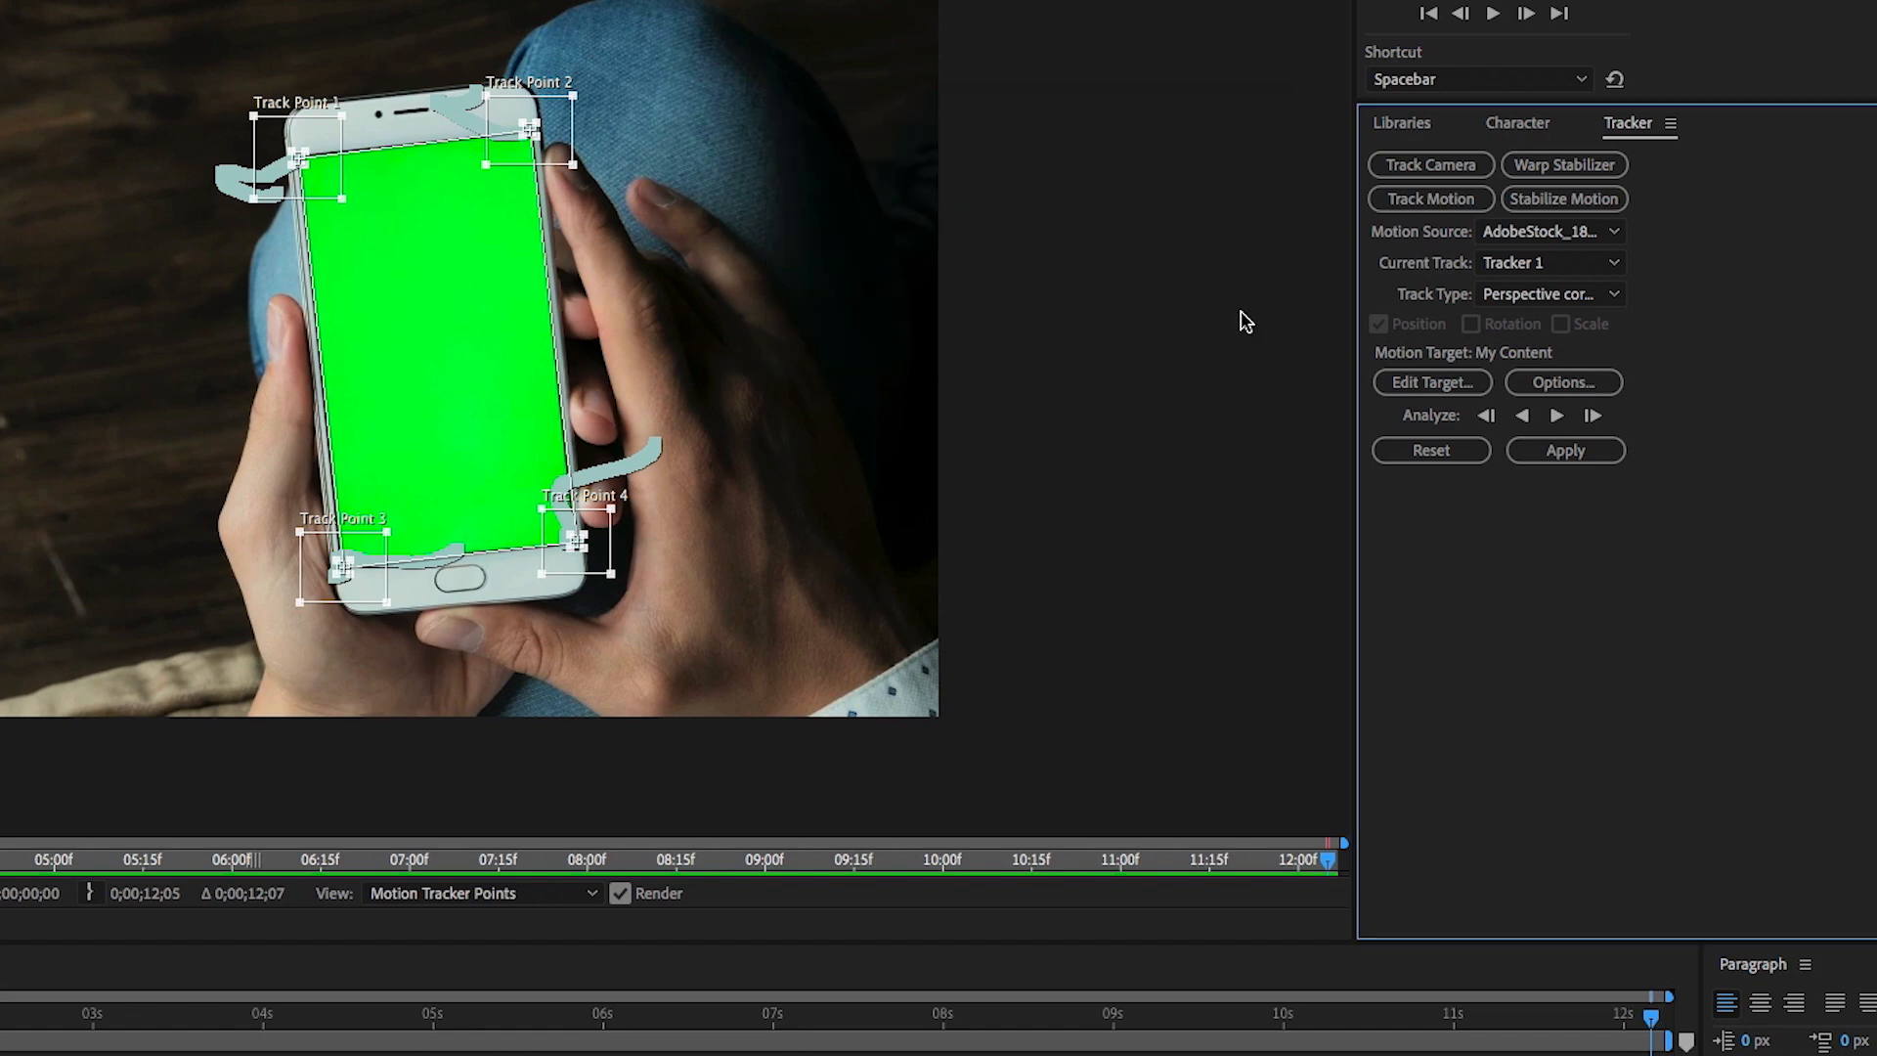
- Apply the perspective corner-pin track to the My Content layer
left_click(1565, 451)
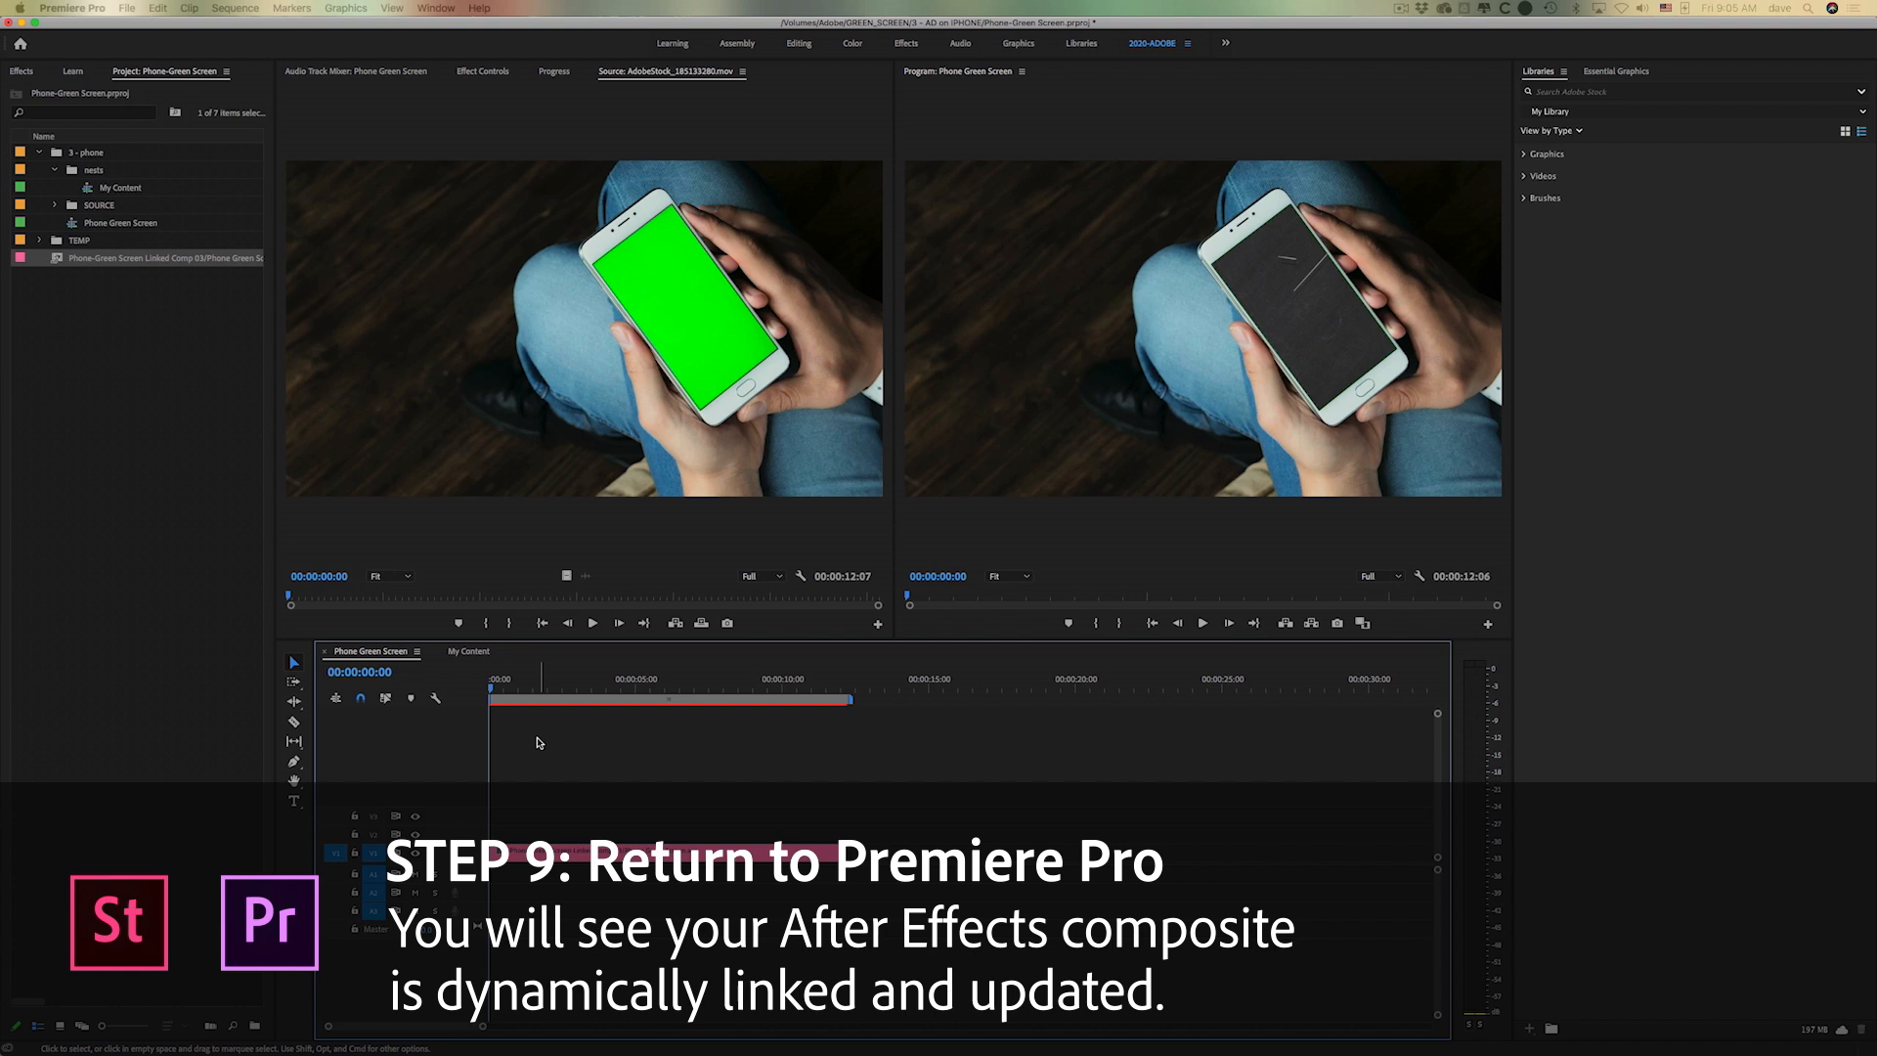
- Switch to Premiere Pro, return the Phone Green Screen sequence's playhead to the start, and export the sequence with the Vimeo 1080p Full HD preset
left_click(537, 739)
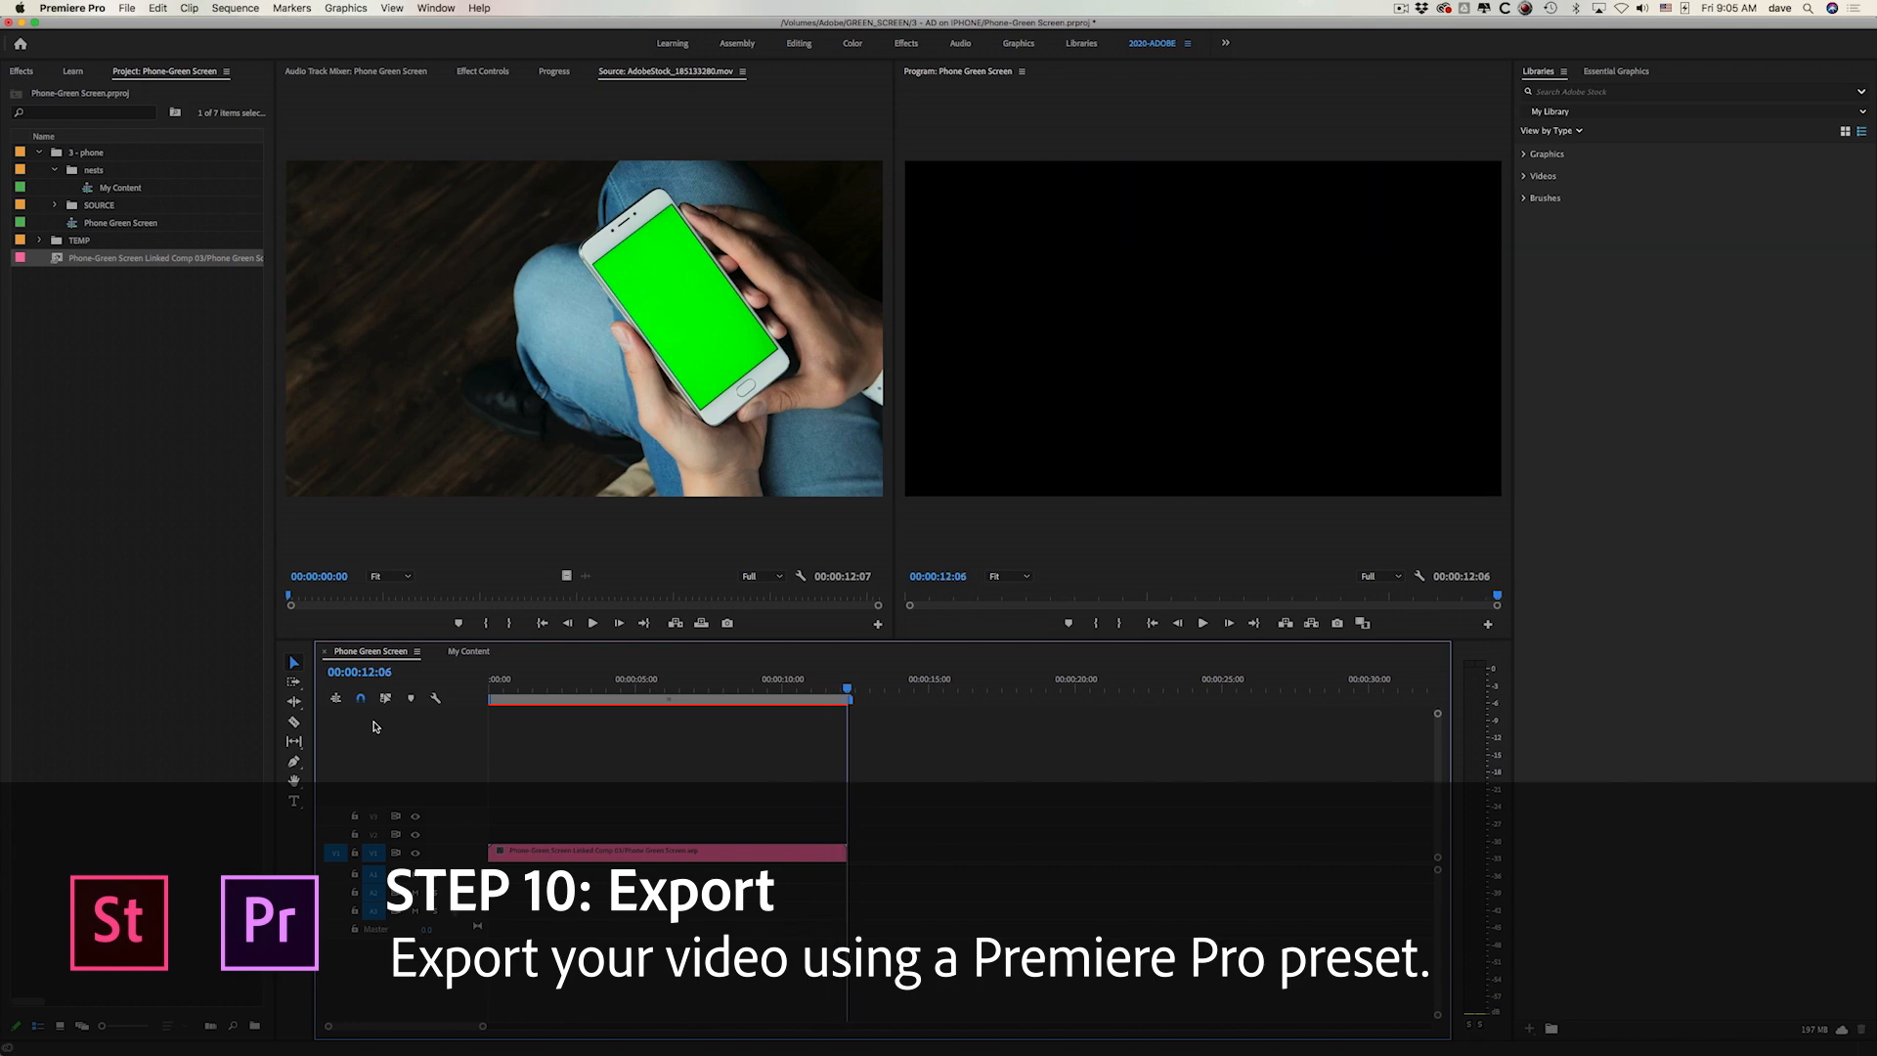
left_click_drag(503, 683, 455, 682)
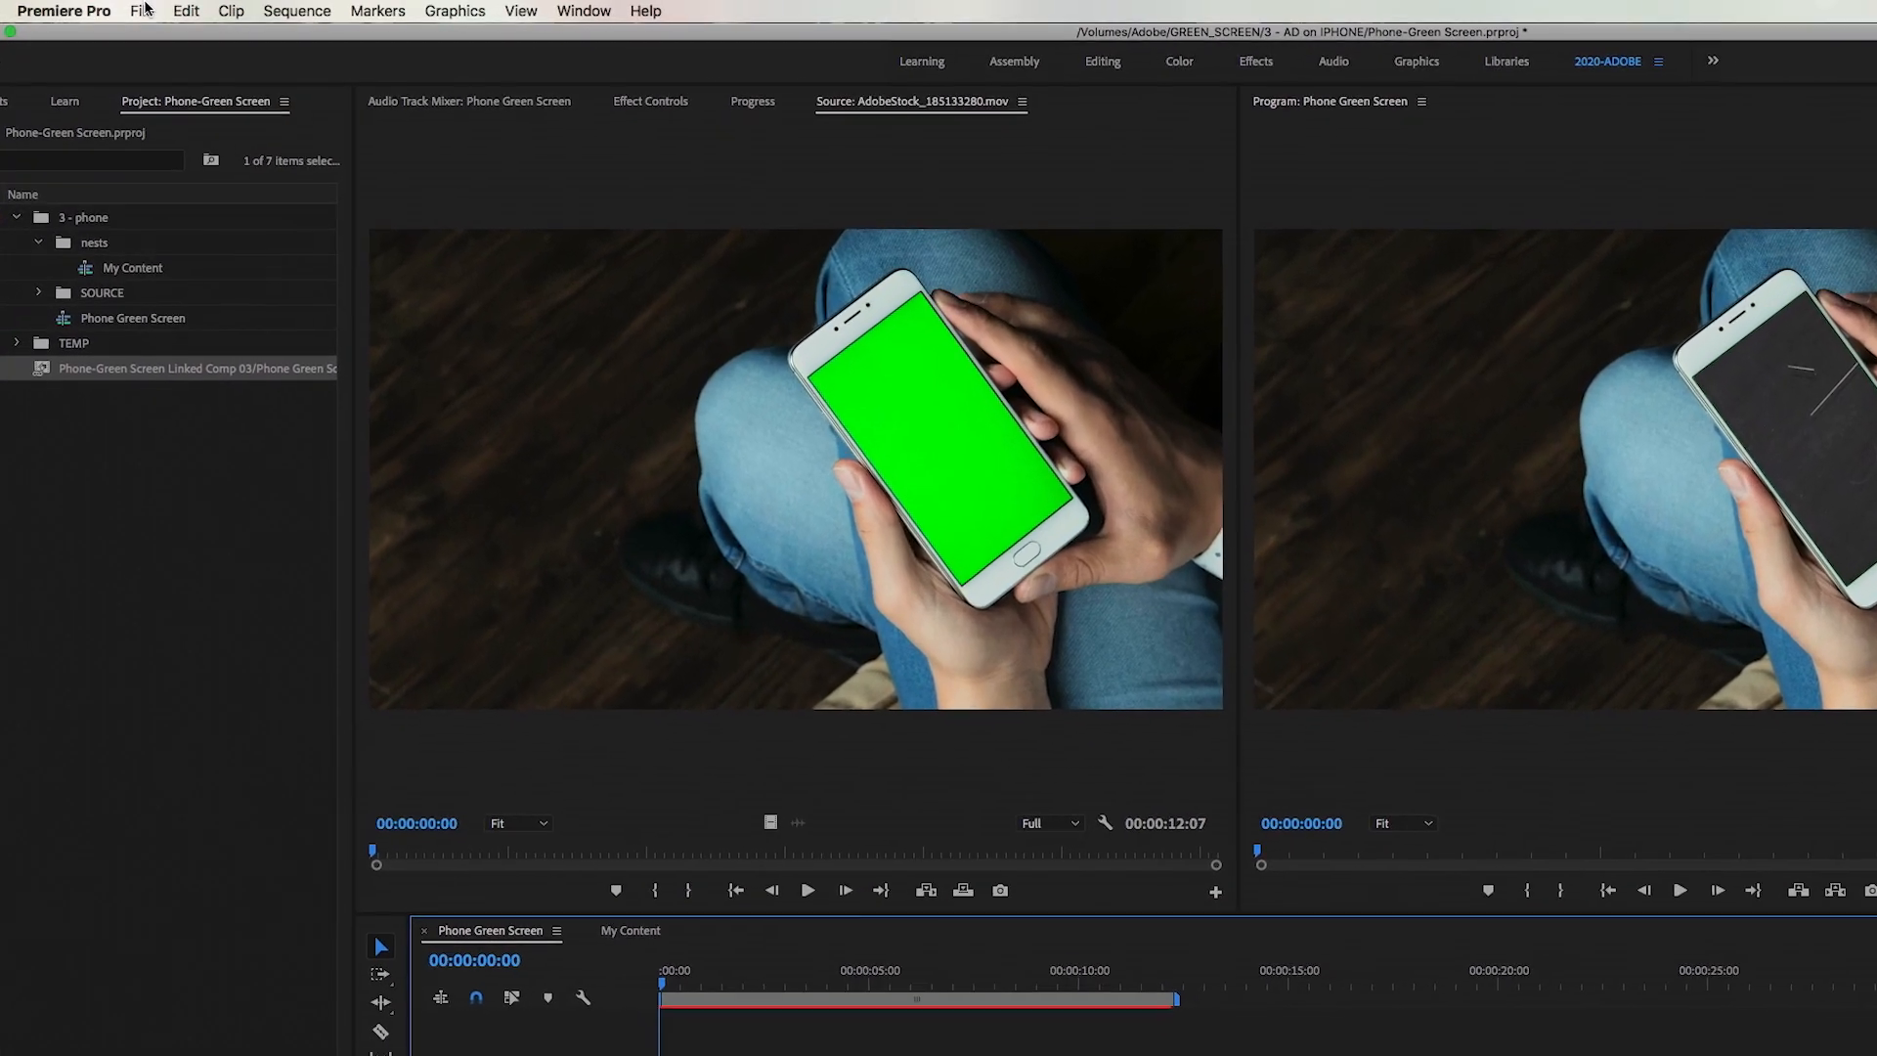
left_click(143, 10)
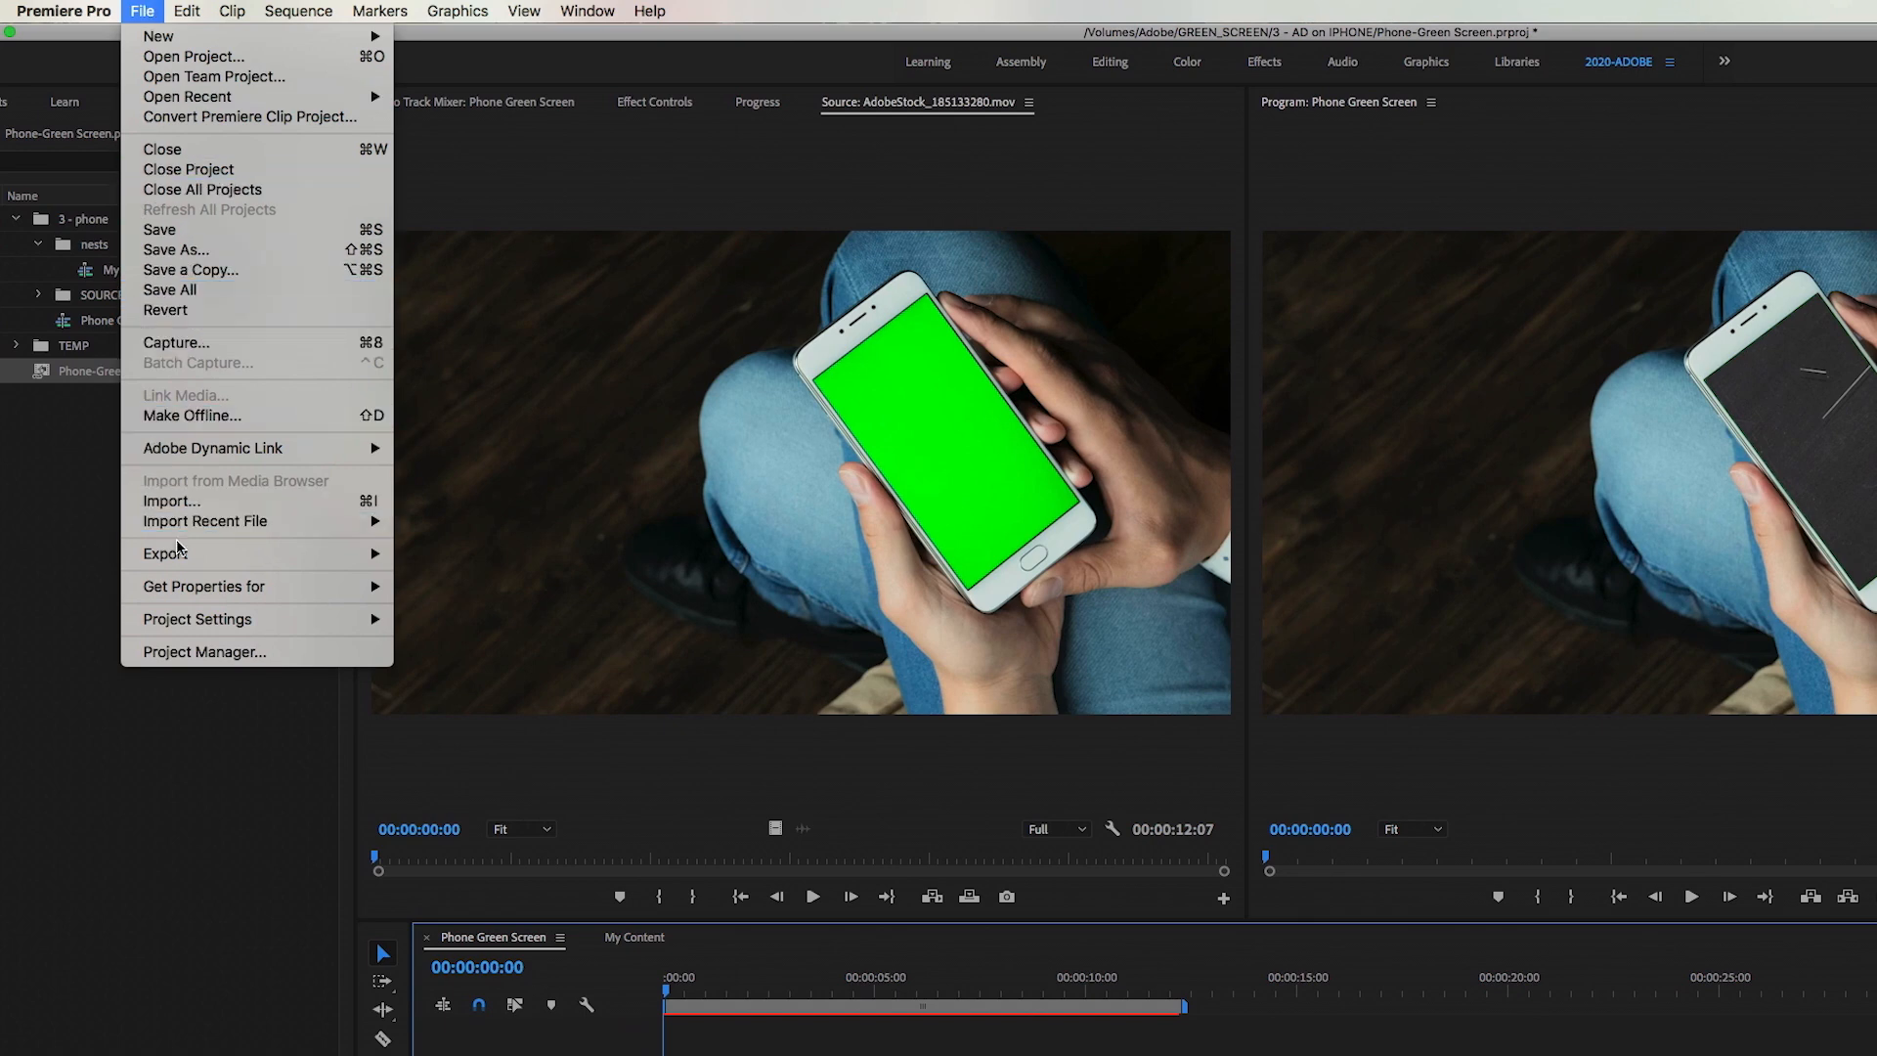
mouse_move(180, 555)
left_click(465, 558)
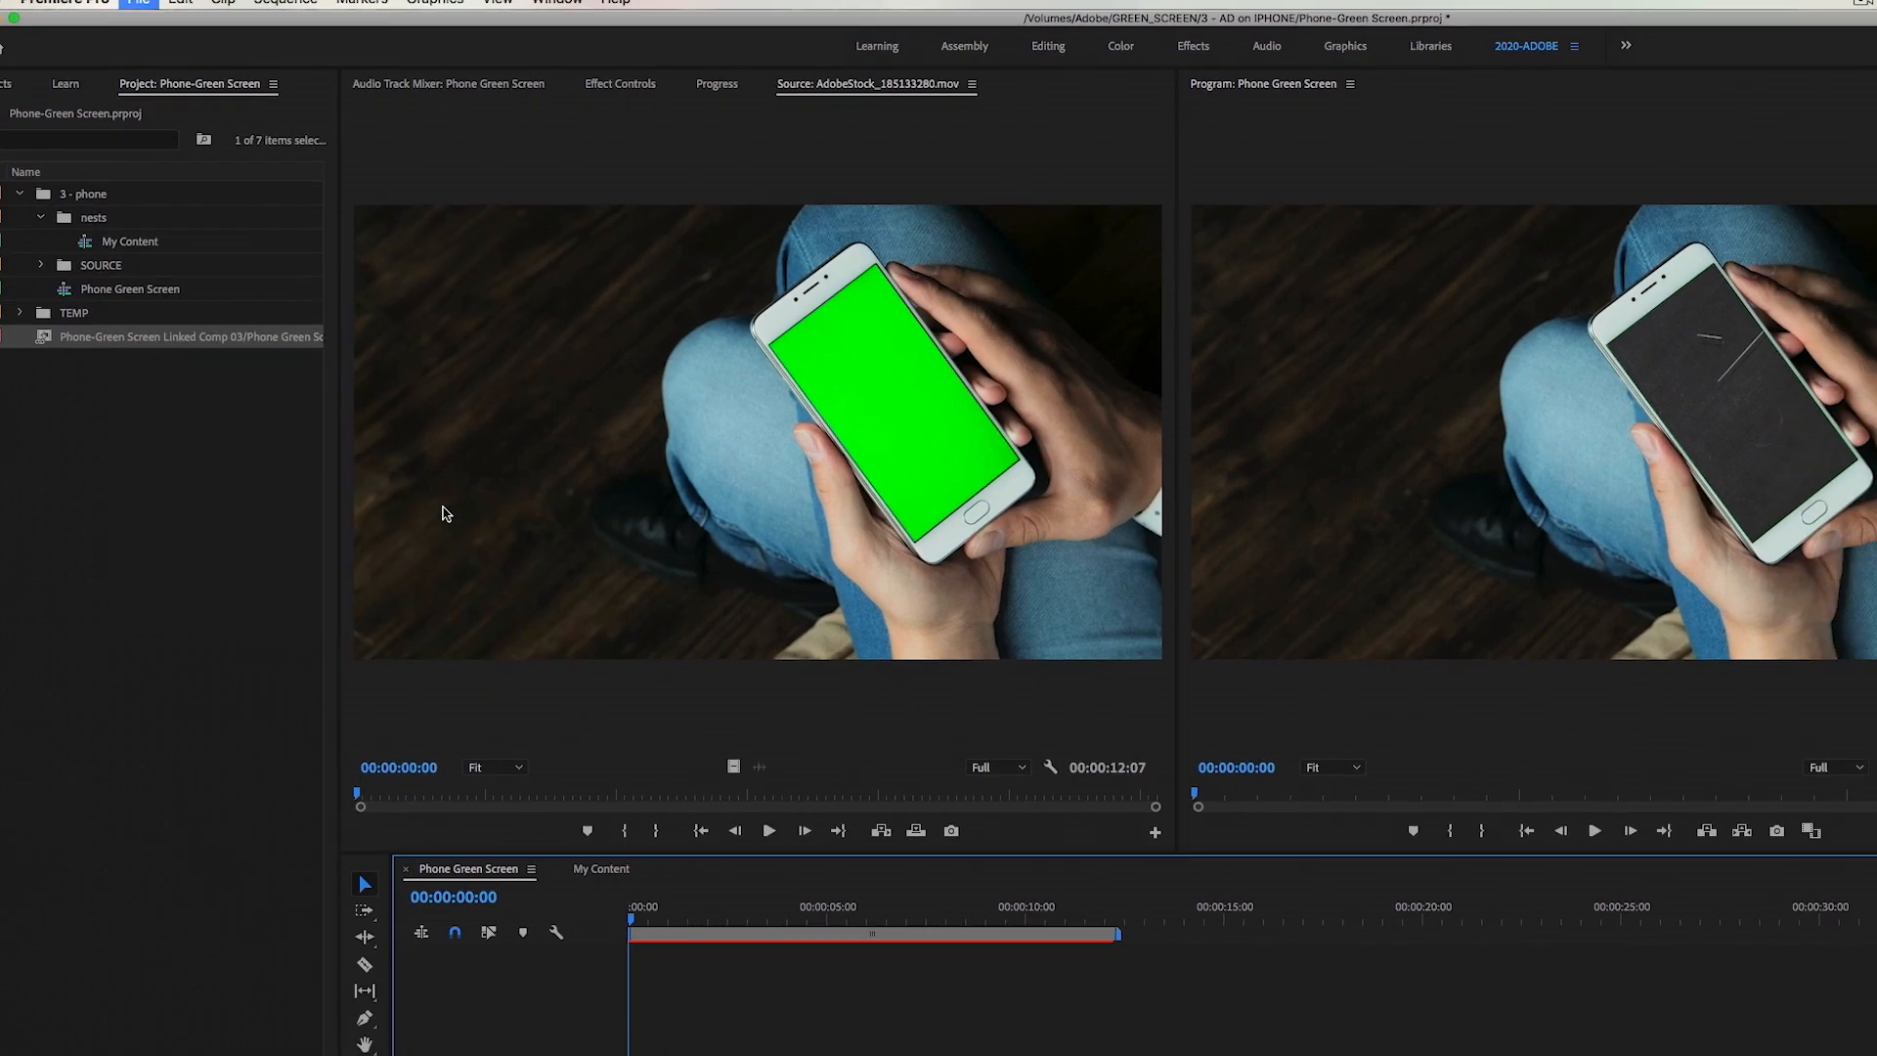
left_click(1855, 291)
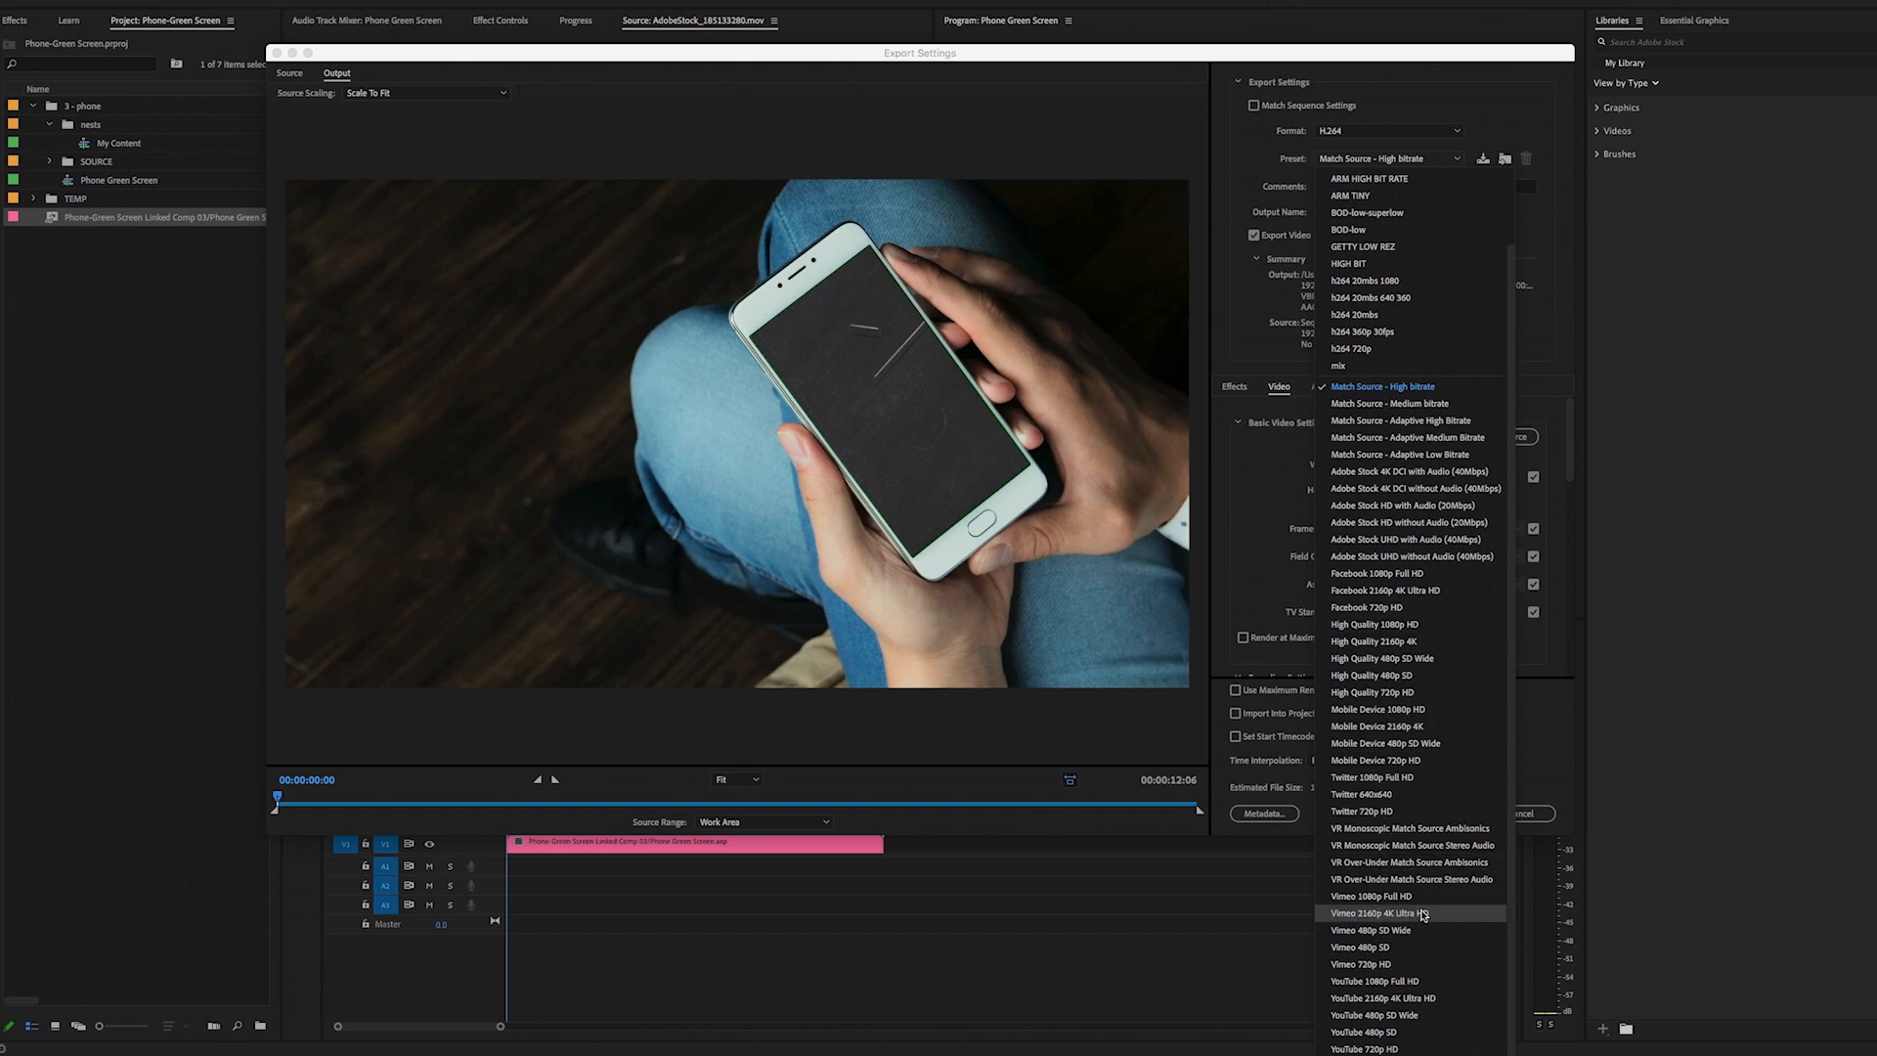
left_click(1420, 896)
left_click(1443, 815)
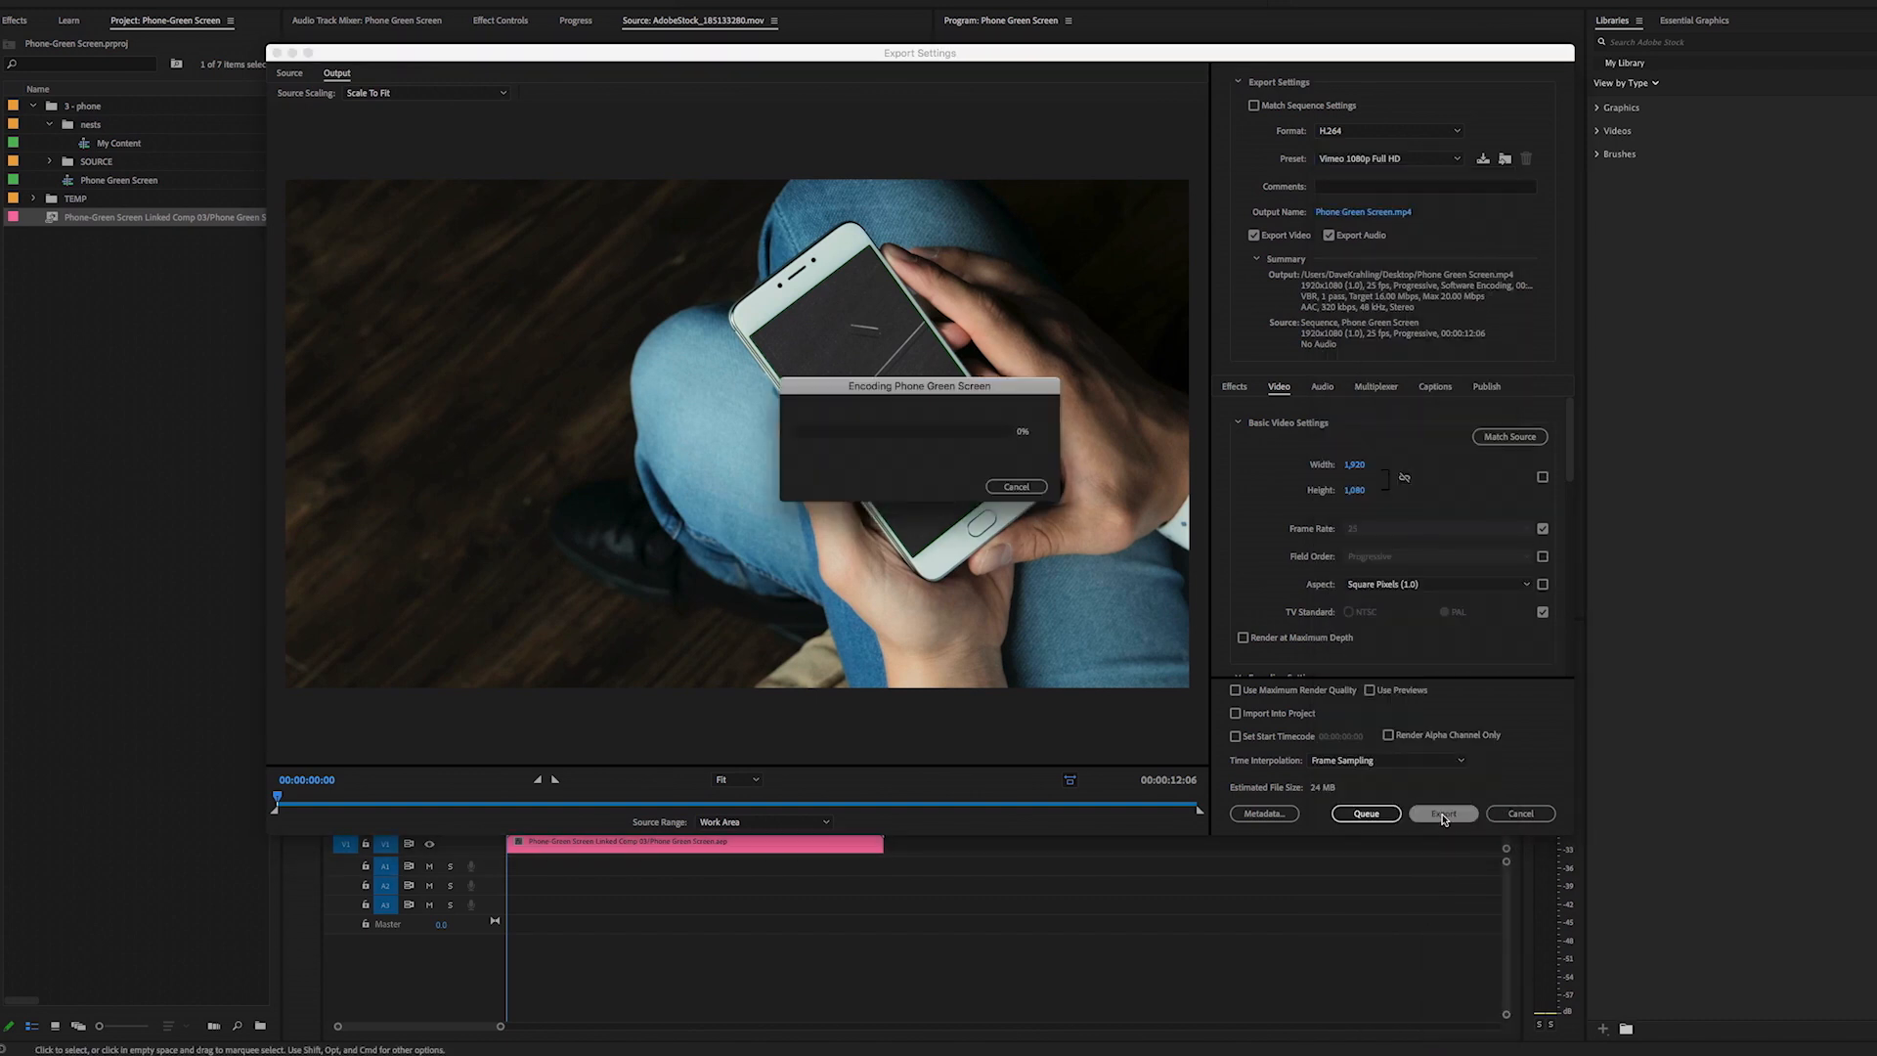